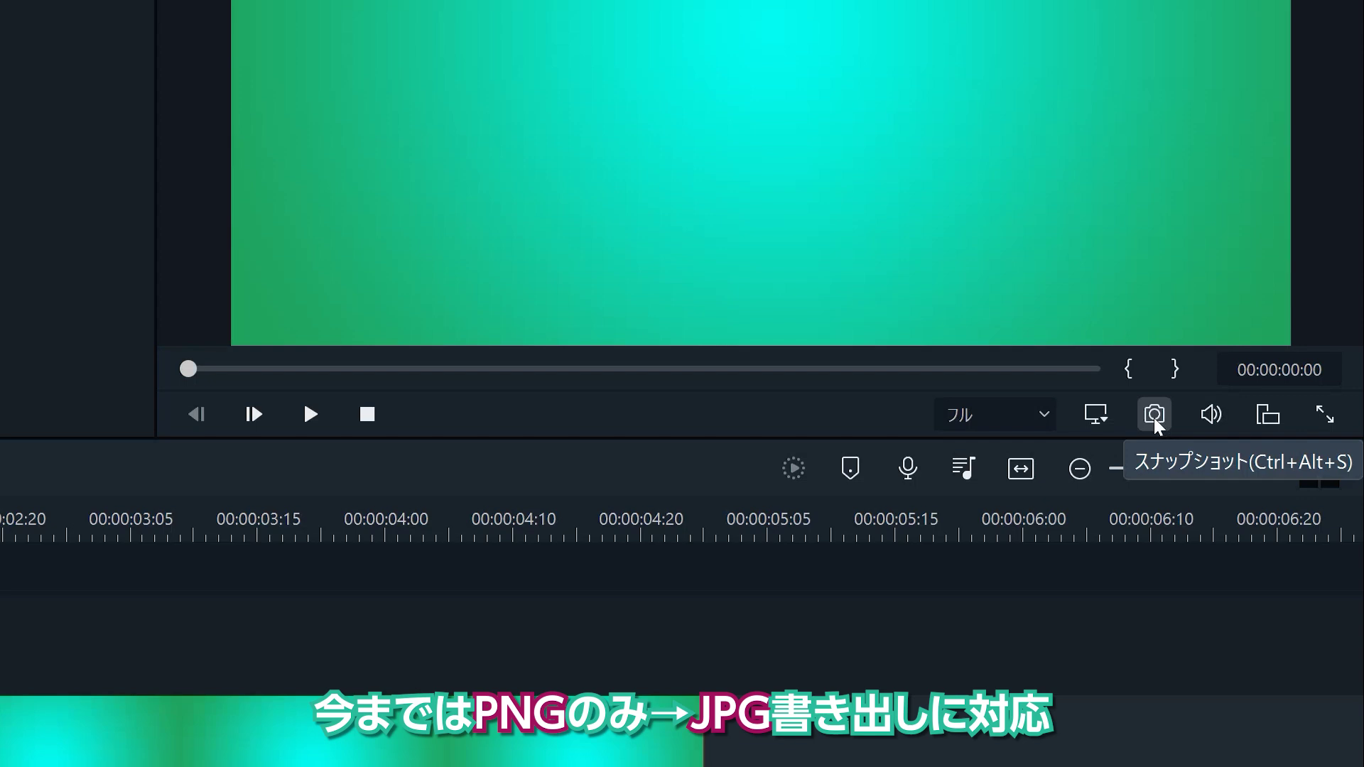
Take a snapshot of the current preview frame in JPG format.
left_click(1154, 416)
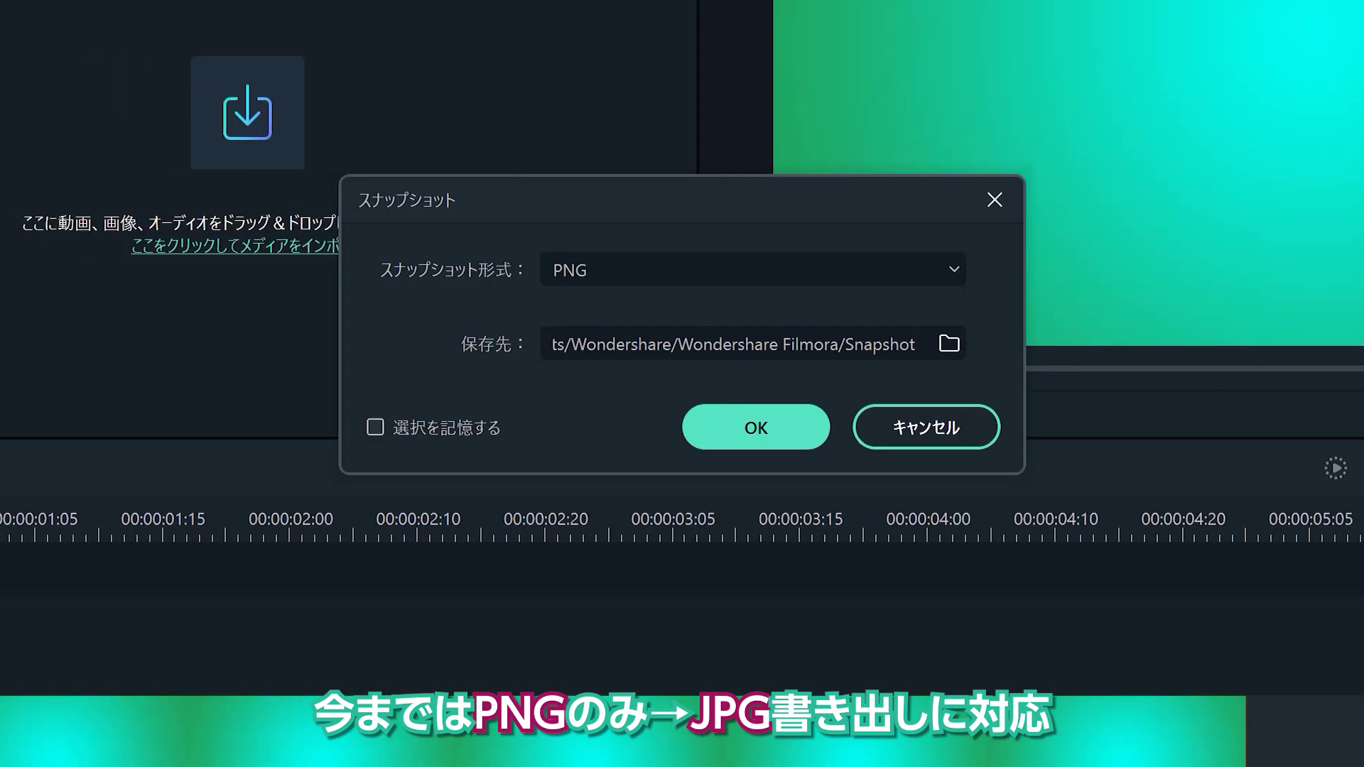
left_click(683, 262)
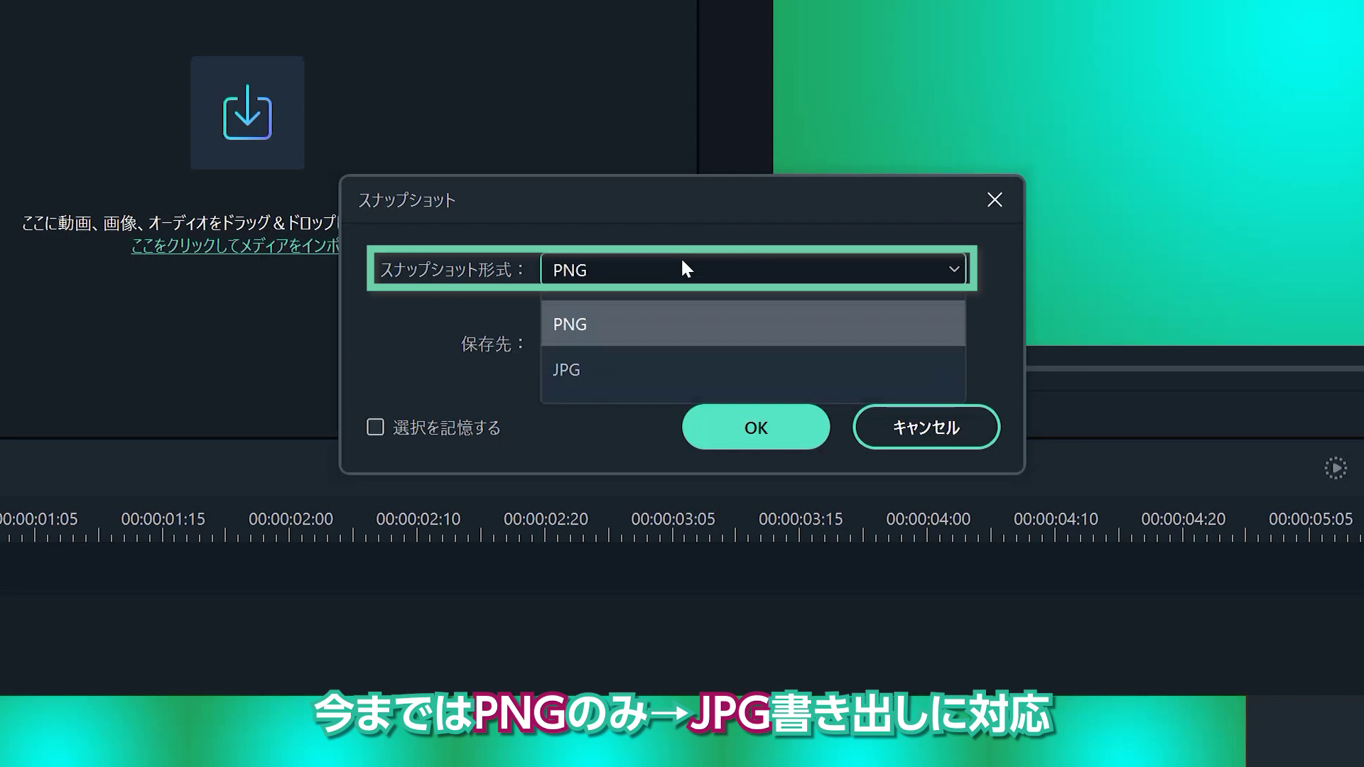
left_click(594, 382)
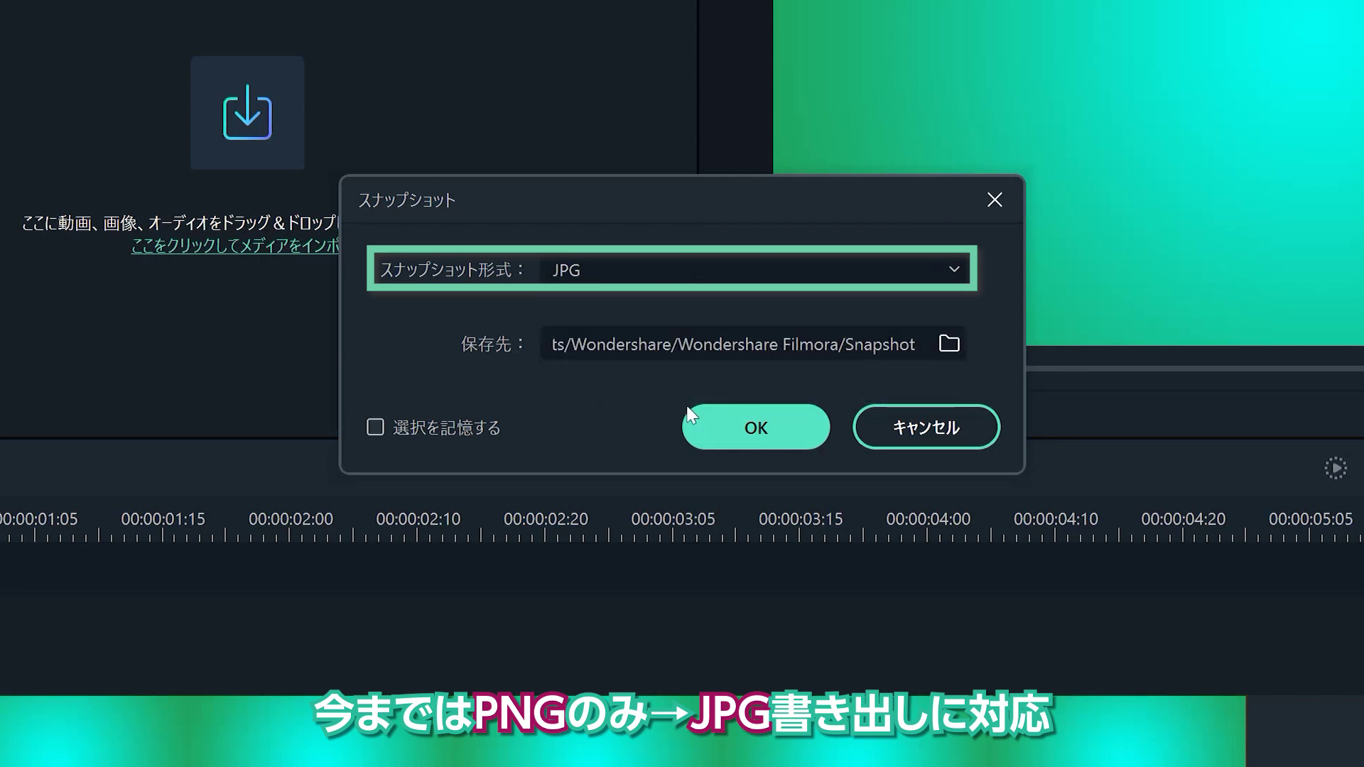
left_click(769, 442)
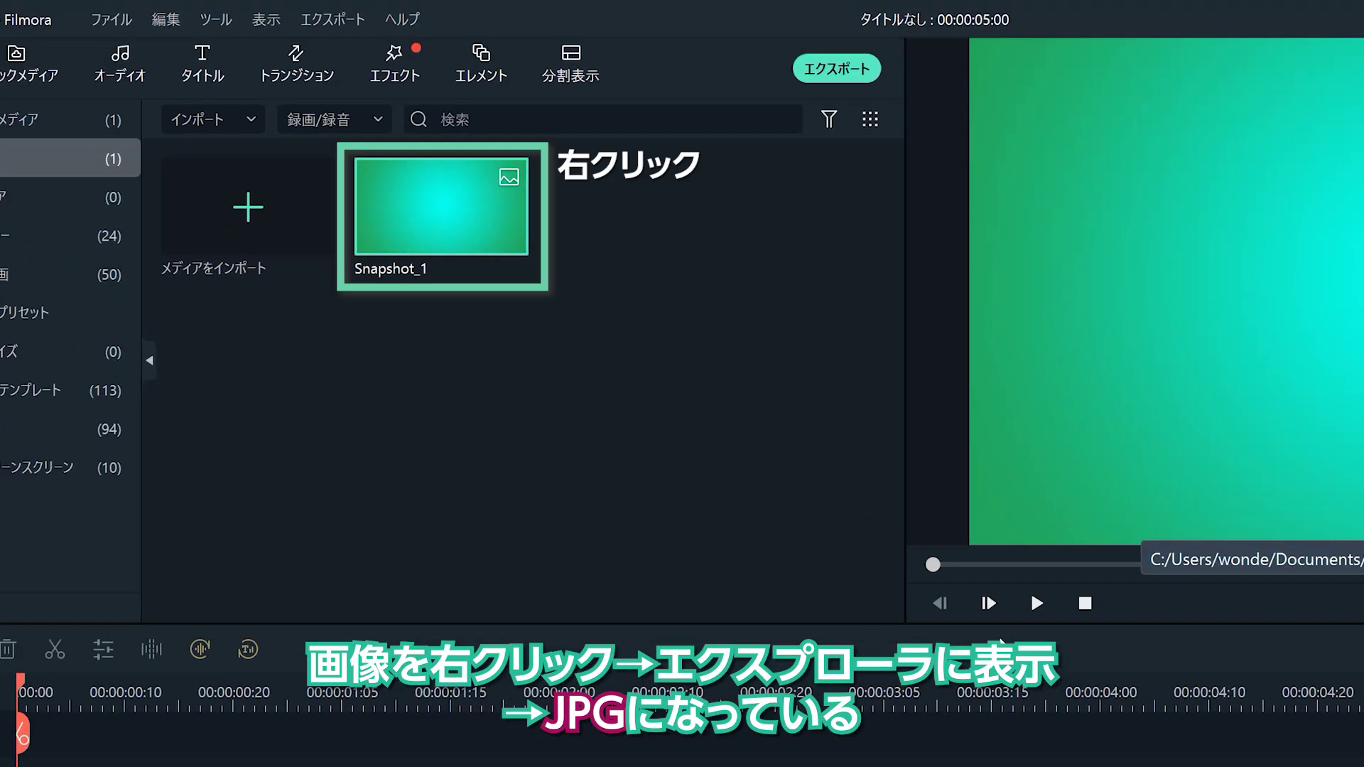
Show the Snapshot_1 image's file in Explorer, and close the snapshot dialog without taking another one.
right_click(430, 216)
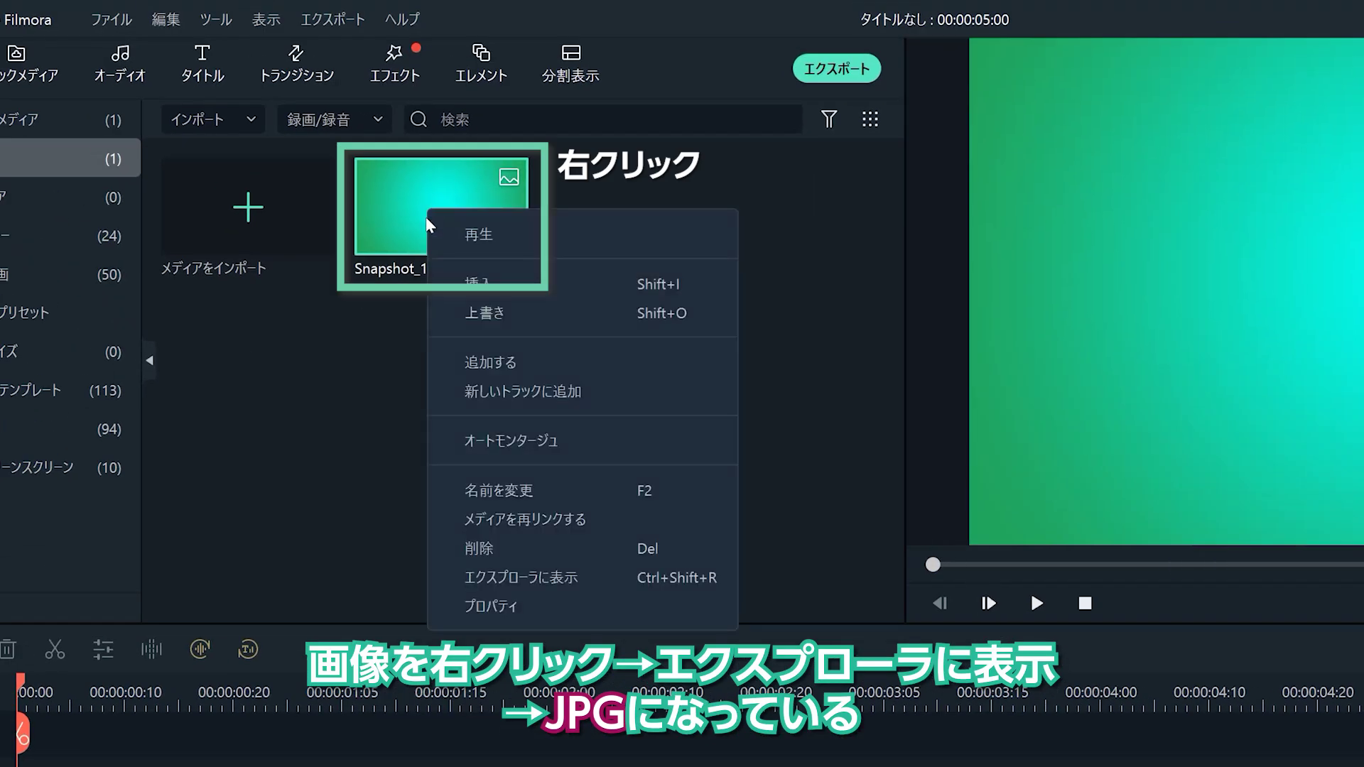
left_click(526, 578)
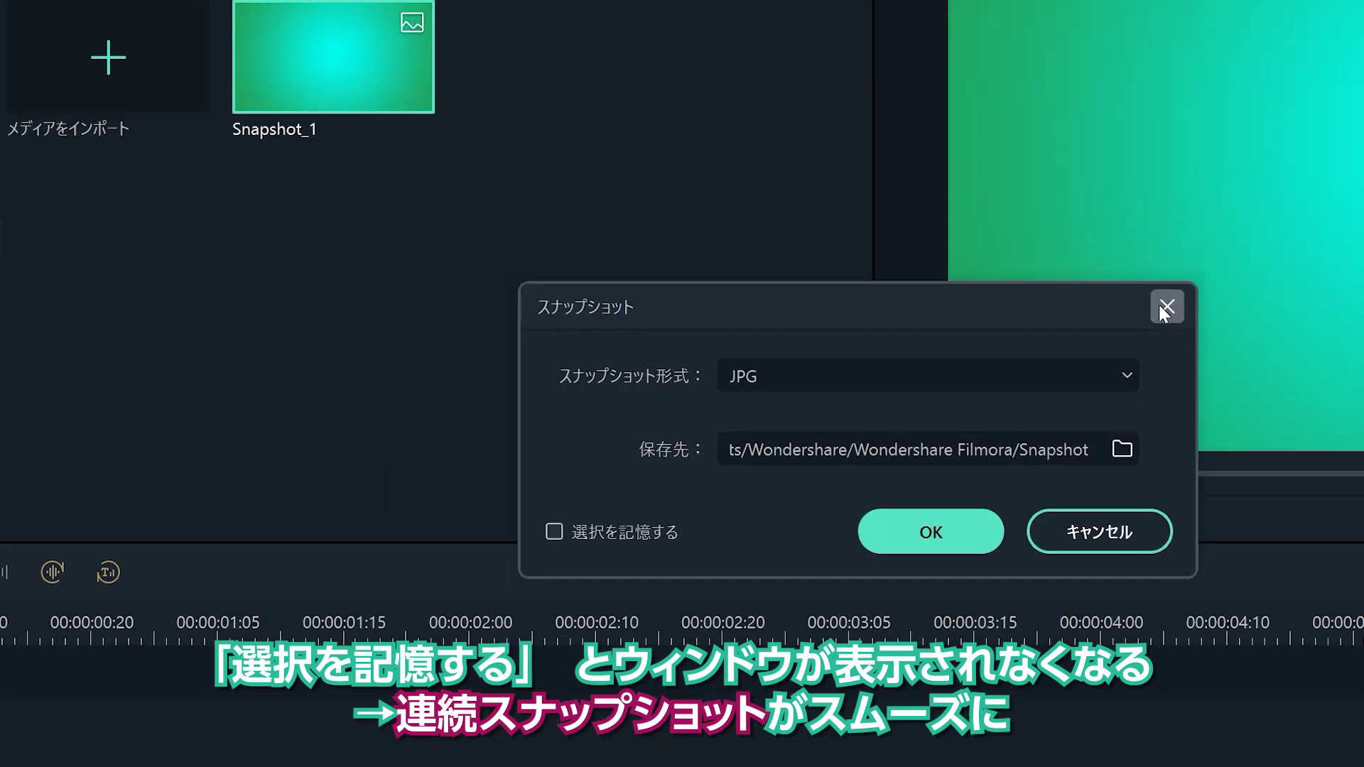
left_click(1014, 215)
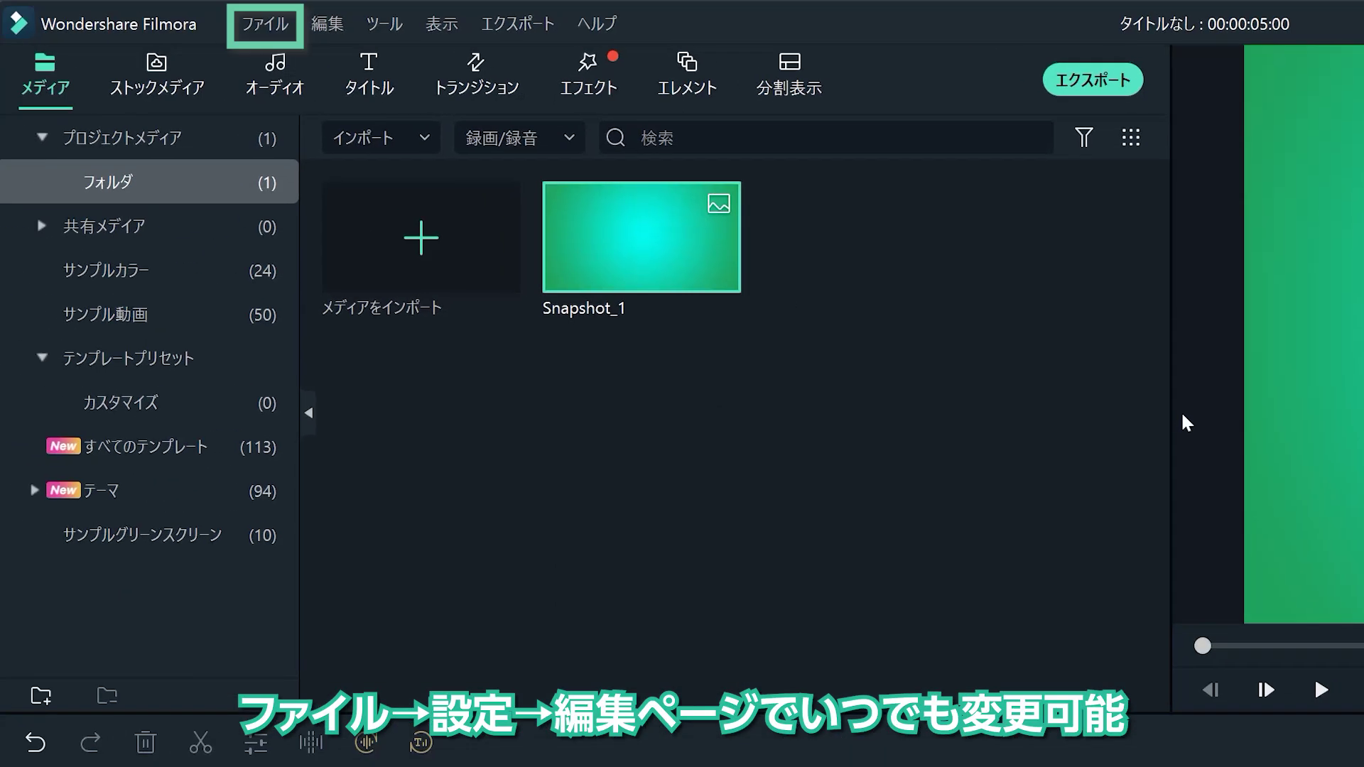
Open the editing page (編集) of the settings and bring up the snapshot format (スナップショット形式) choices.
left_click(264, 23)
left_click(272, 576)
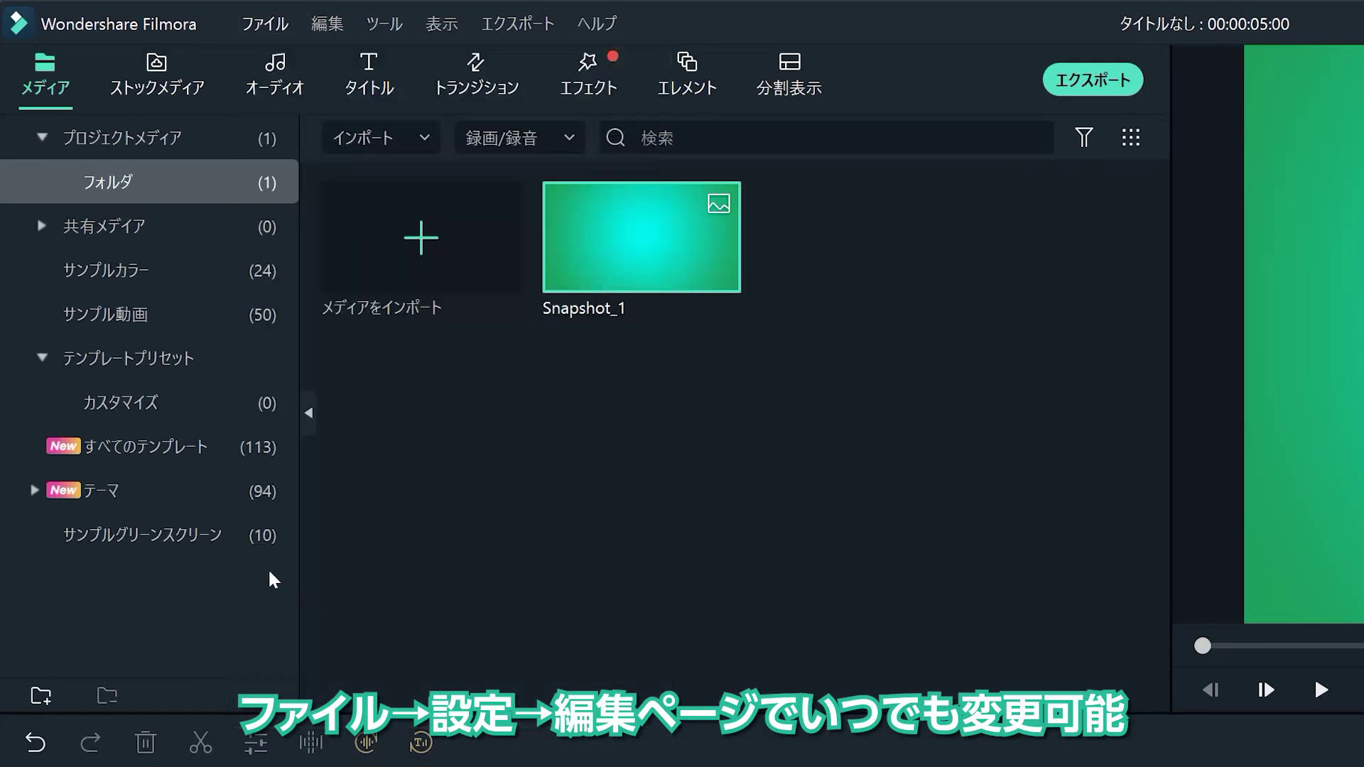
left_click(1032, 253)
scroll(1037, 684, "down", 3)
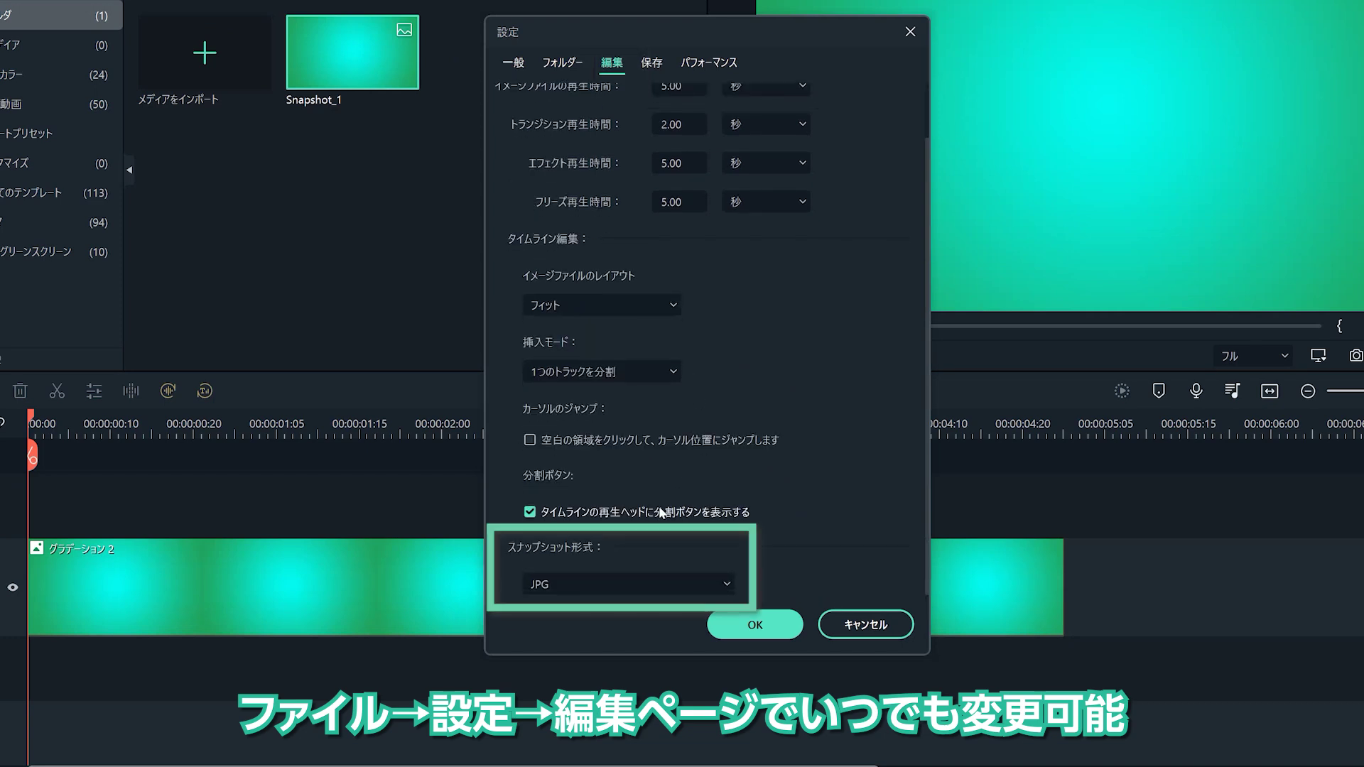
left_click(565, 582)
left_click(559, 618)
left_click(567, 586)
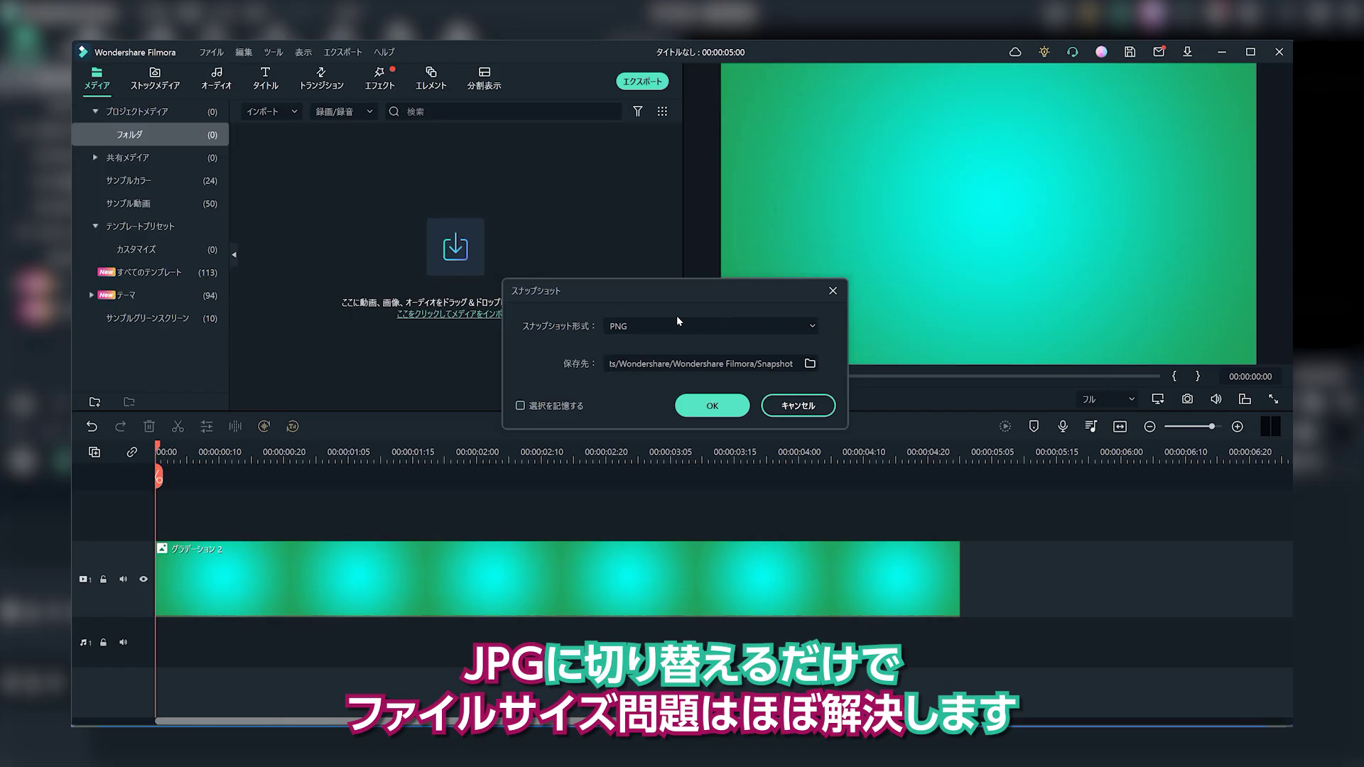
Select JPG instead of PNG as the format in the snapshot dialog.
left_click(677, 325)
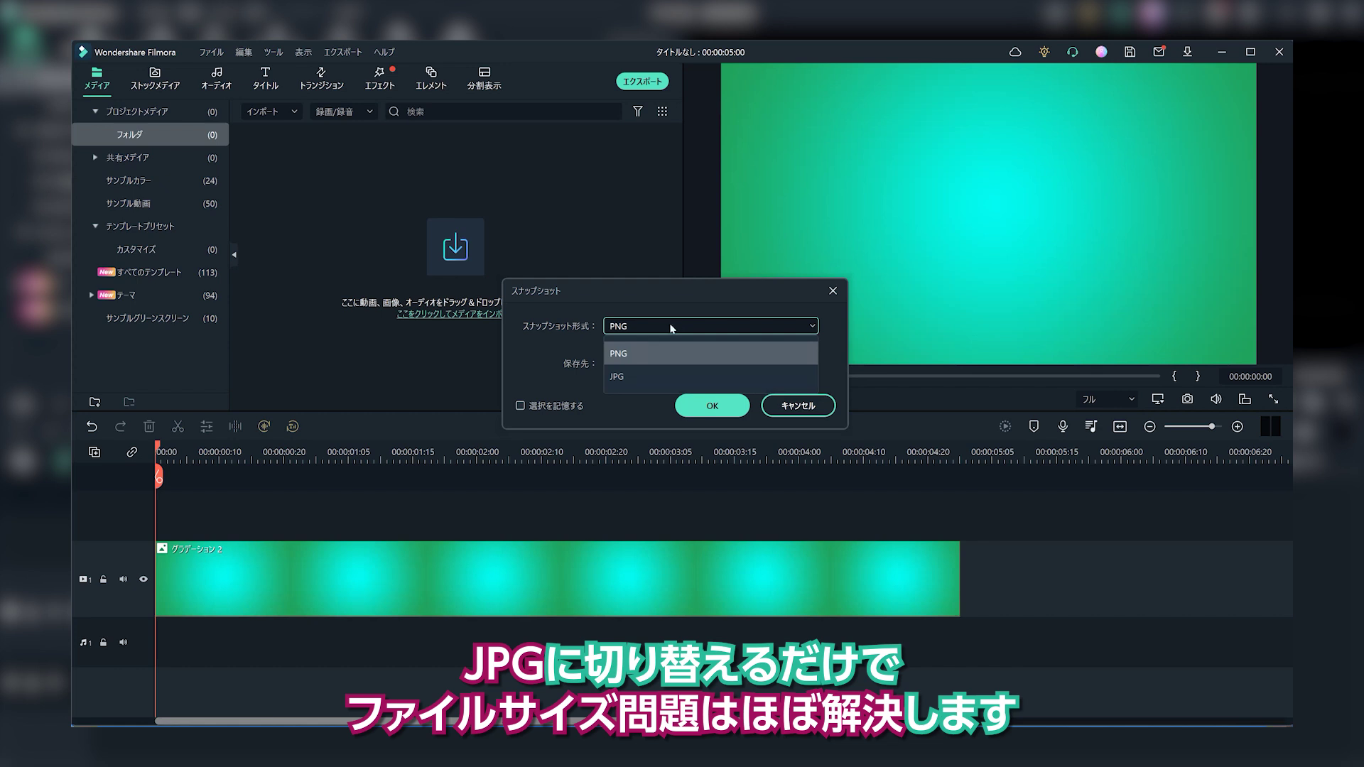
left_click(631, 378)
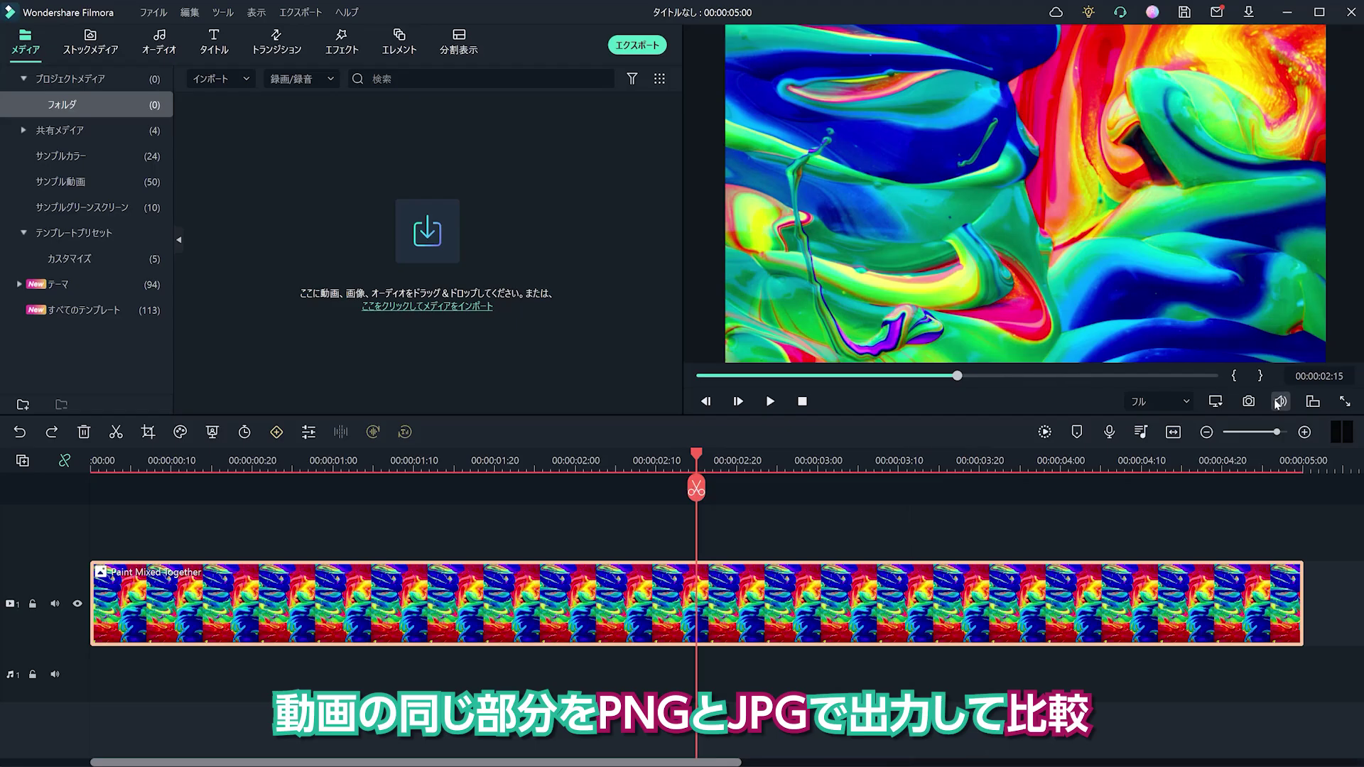
Capture the paint clip's frame at 00:00:02:15 as a PNG and again as a JPG, switching the snapshot format in the settings.
left_click(1249, 402)
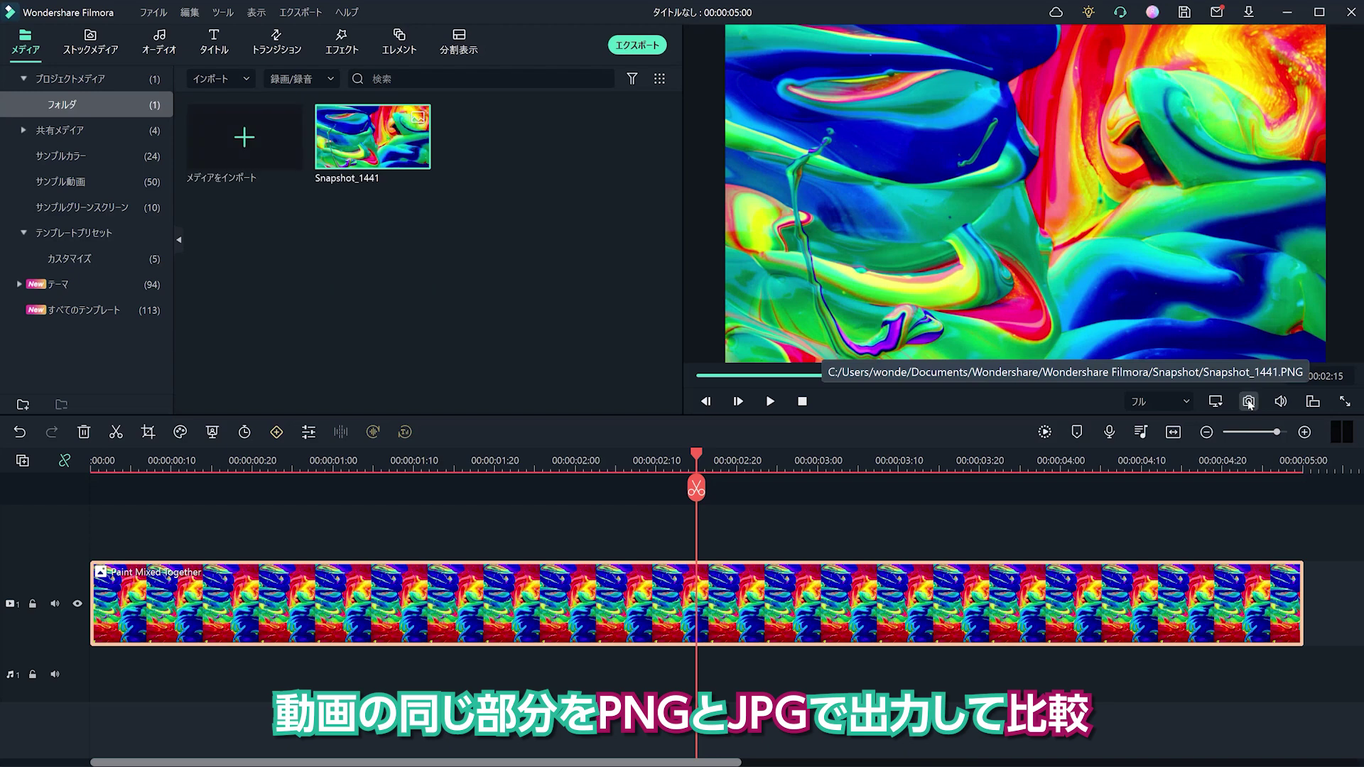
left_click(154, 13)
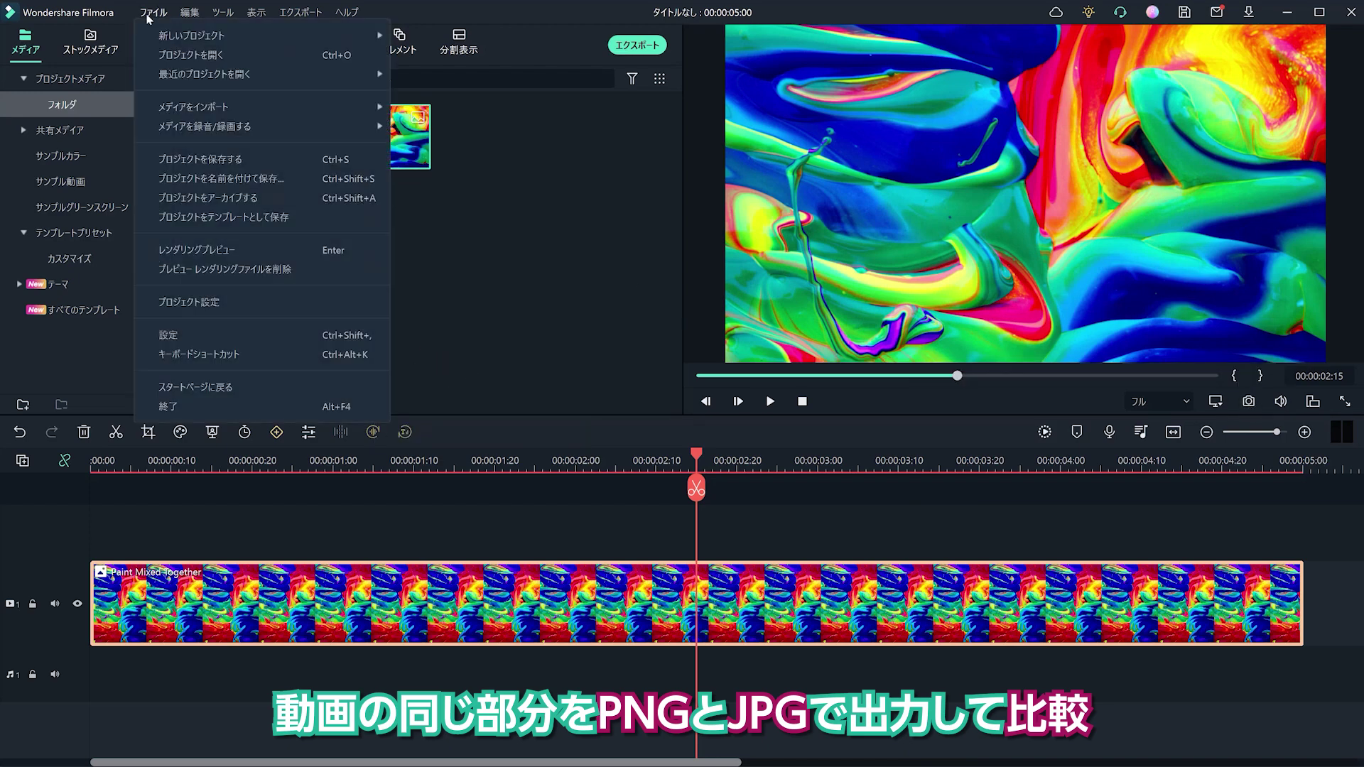
left_click(167, 334)
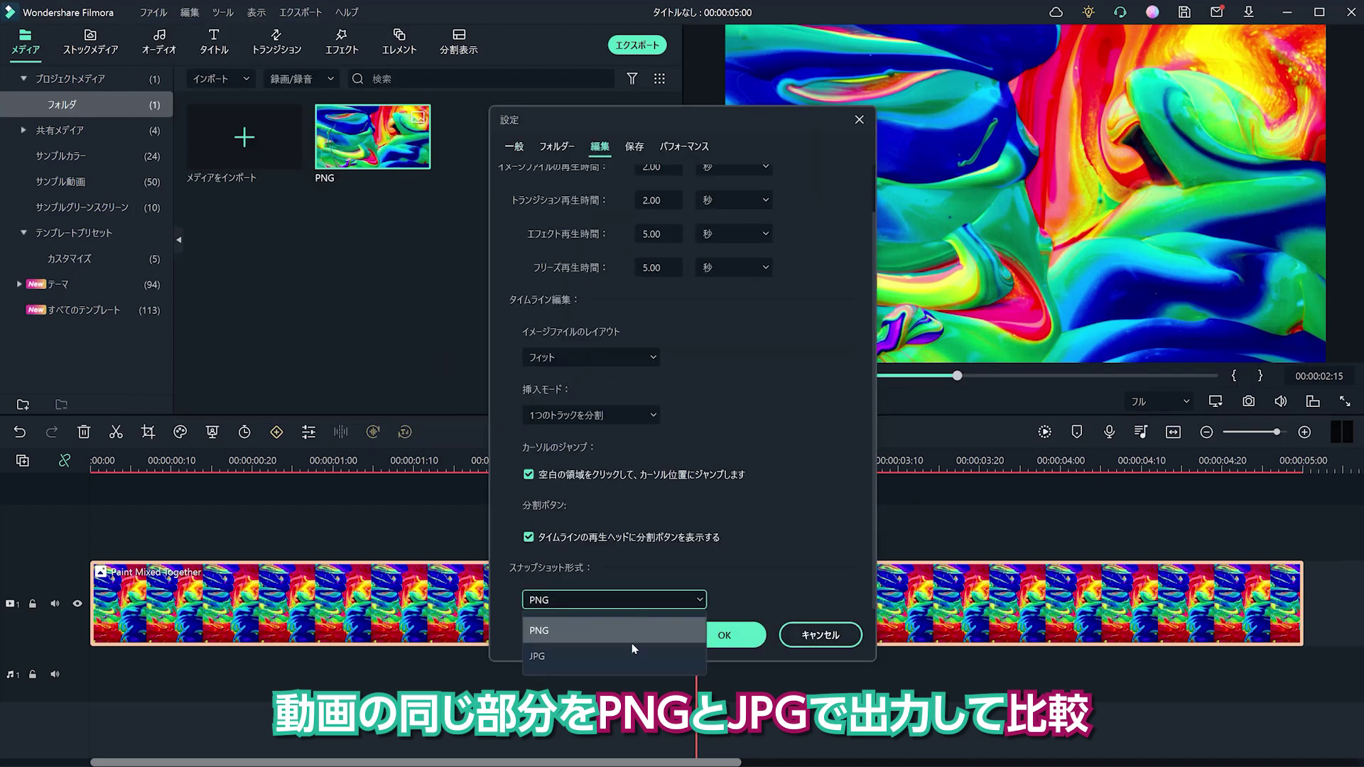
left_click(563, 570)
left_click(697, 551)
left_click(1249, 402)
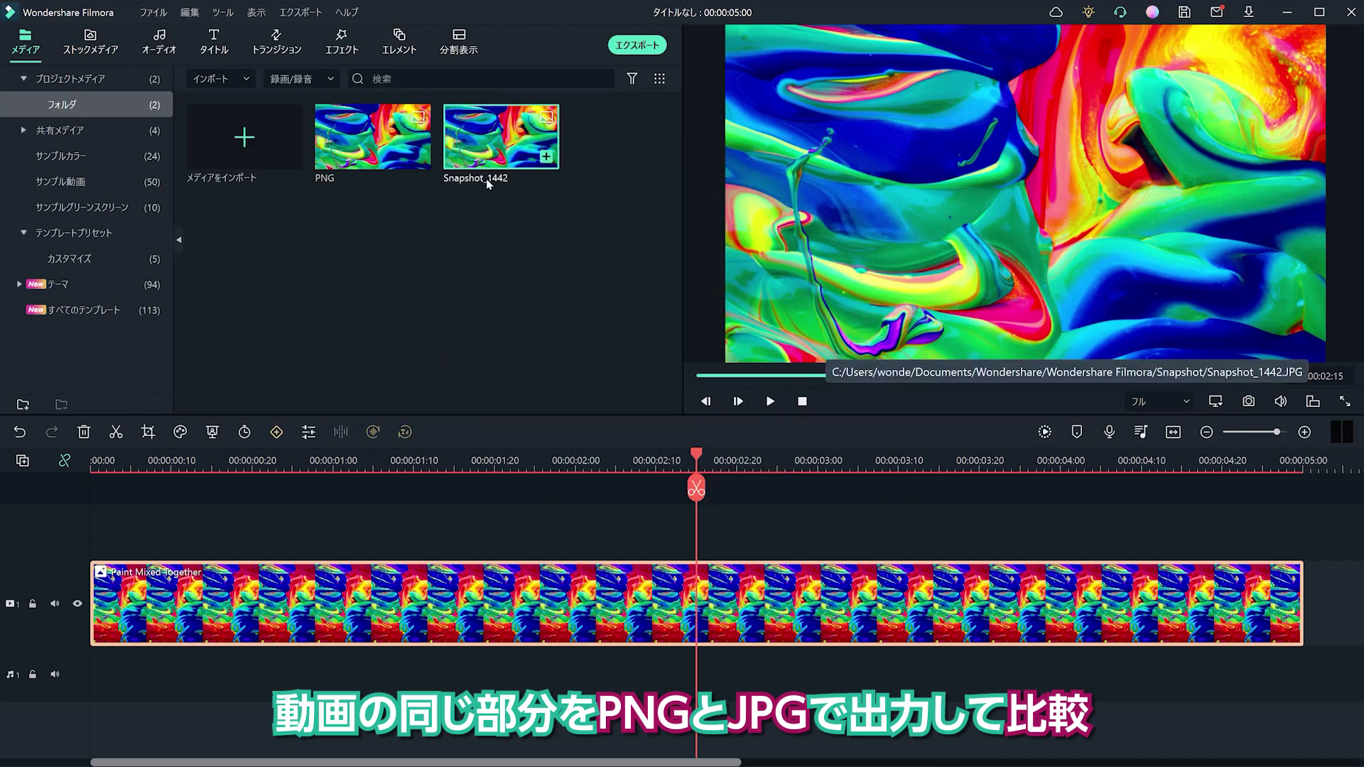
Rename the second snapshot of the paint clip to JPG and open the properties for comparison.
right_click(488, 184)
left_click(540, 334)
type("JPG")
key("Return")
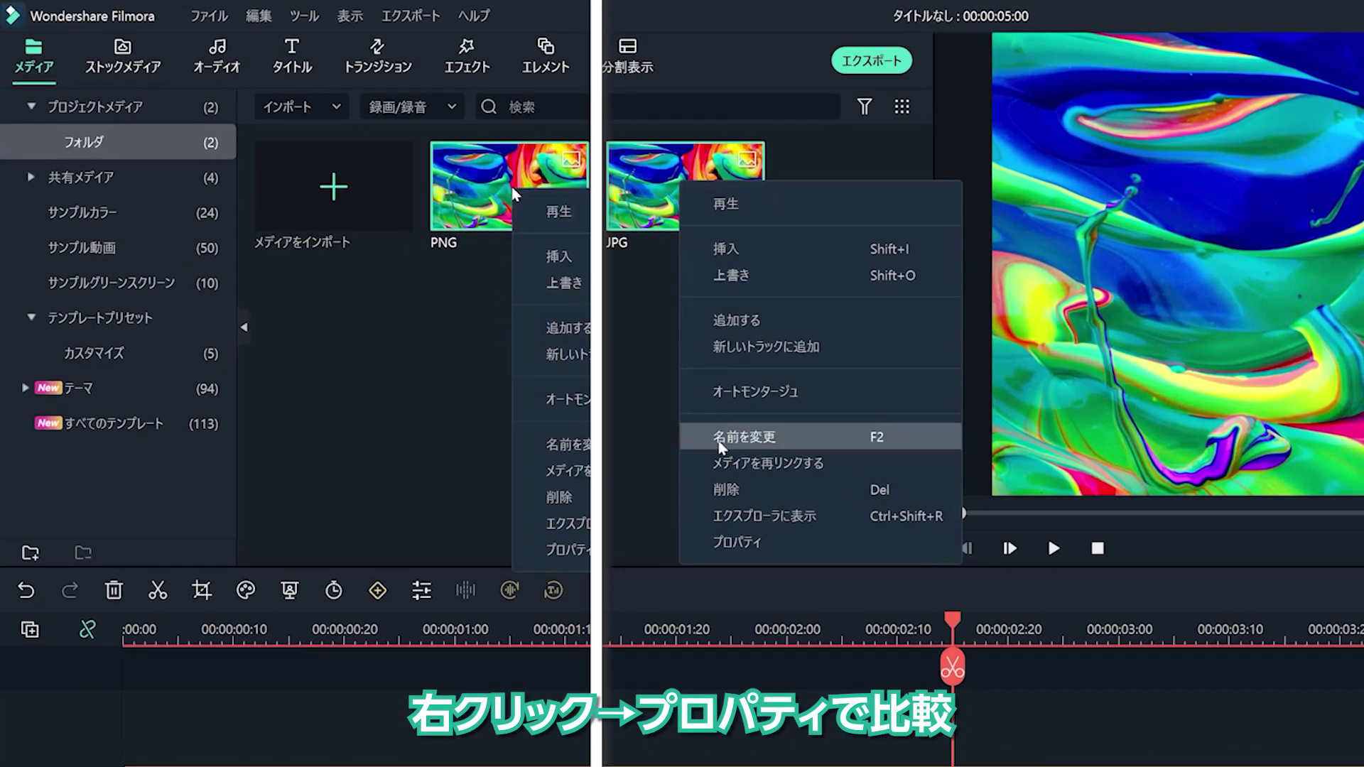
left_click(701, 567)
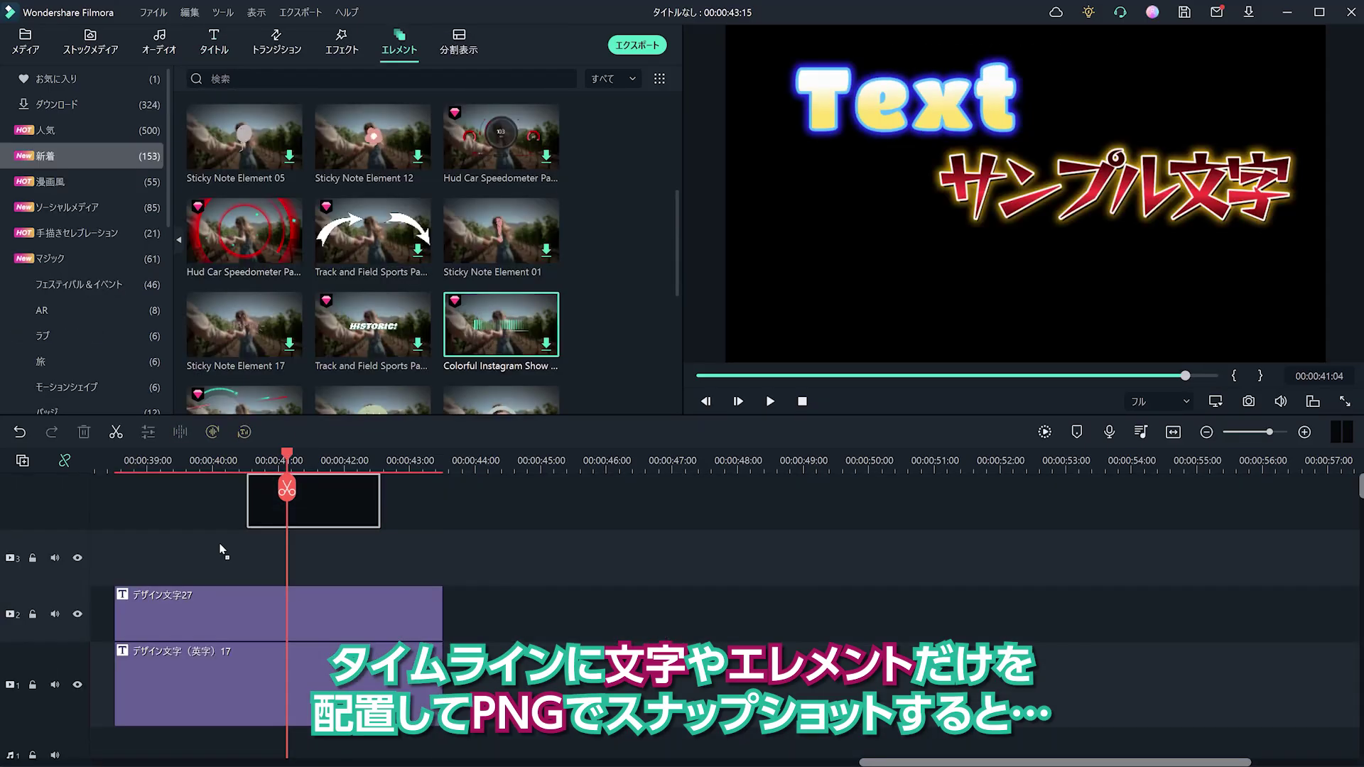
Place the Colorful Instagram Show Pack Element 03 on video track 3 above the two title clips.
left_click_drag(224, 551, 364, 522)
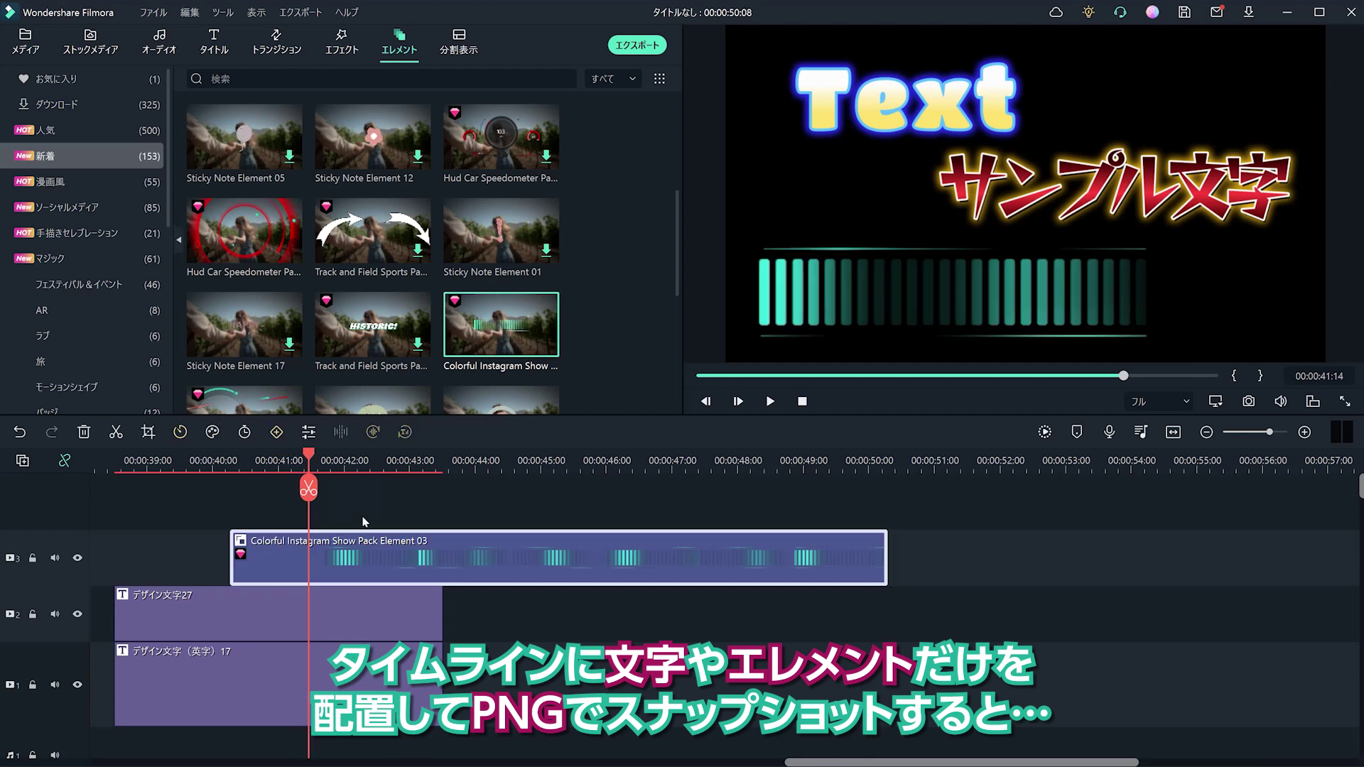
left_click(364, 522)
scroll(433, 684, "down", 2)
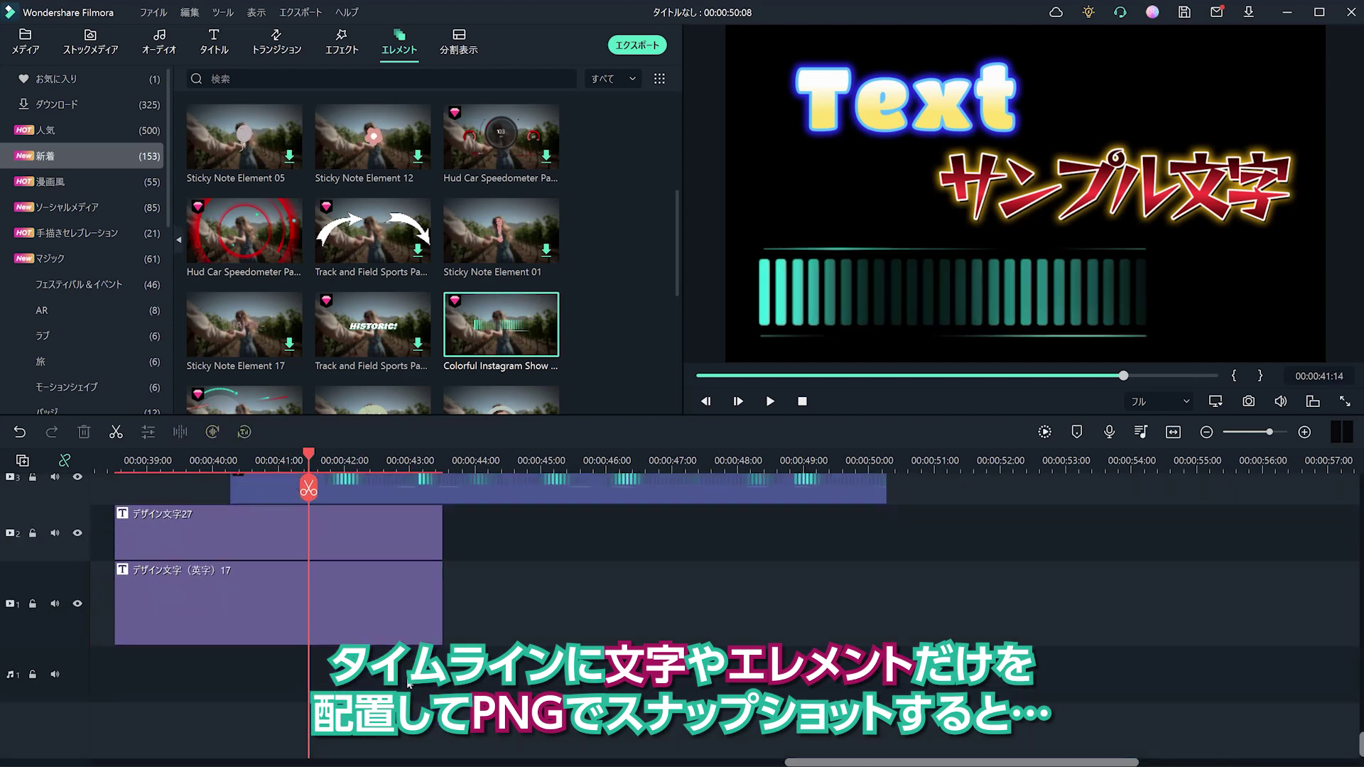
scroll(270, 690, "up", 1)
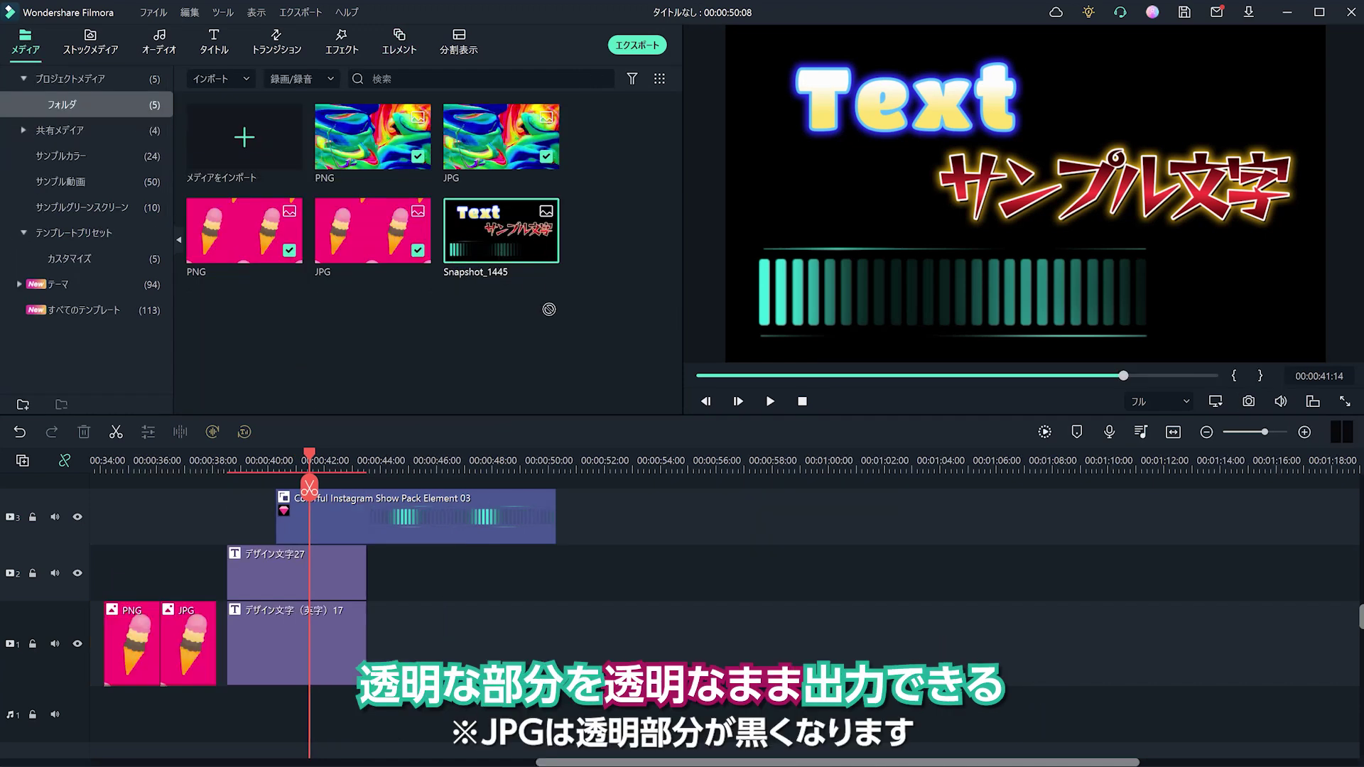
Place Snapshot_1445 on video track 2 after the titles, with the ホワイト sample color beneath it on track 1.
left_click_drag(234, 247, 599, 635)
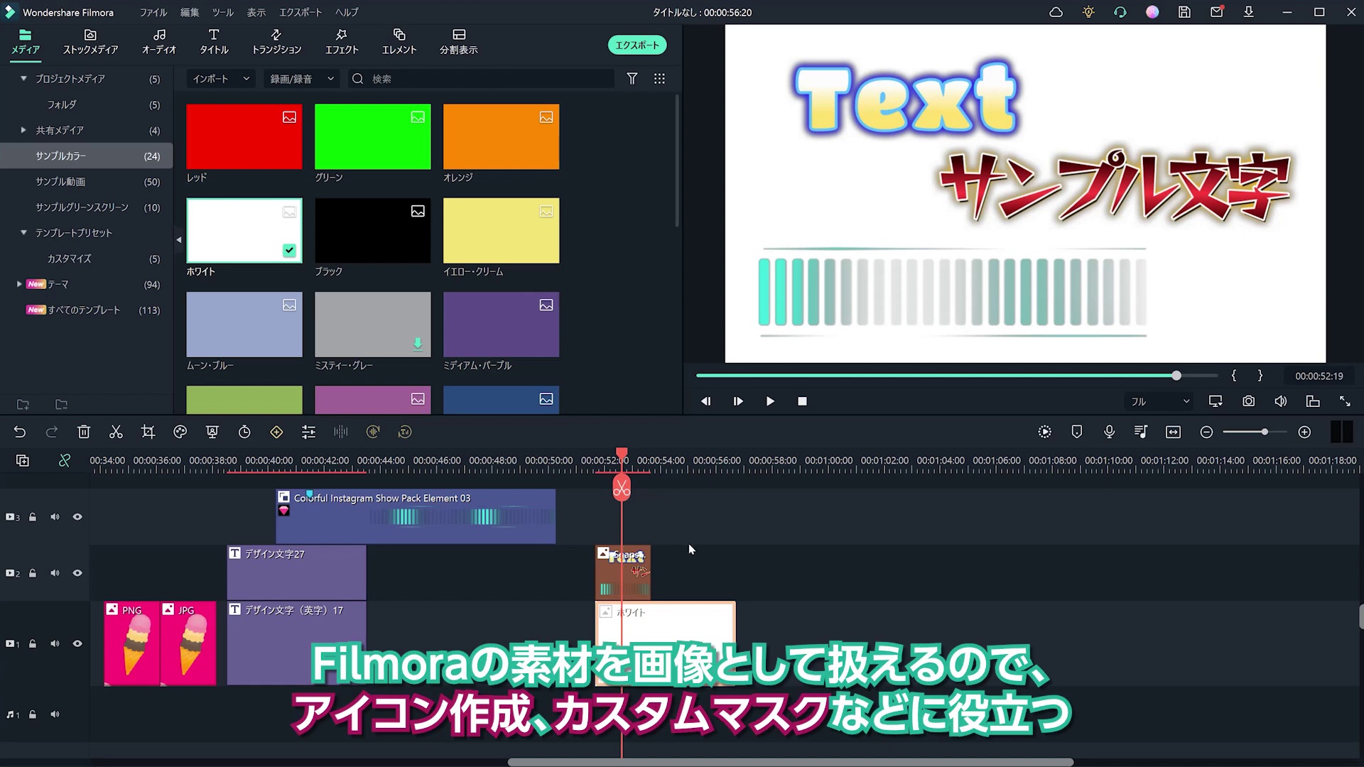
left_click_drag(241, 326, 625, 640)
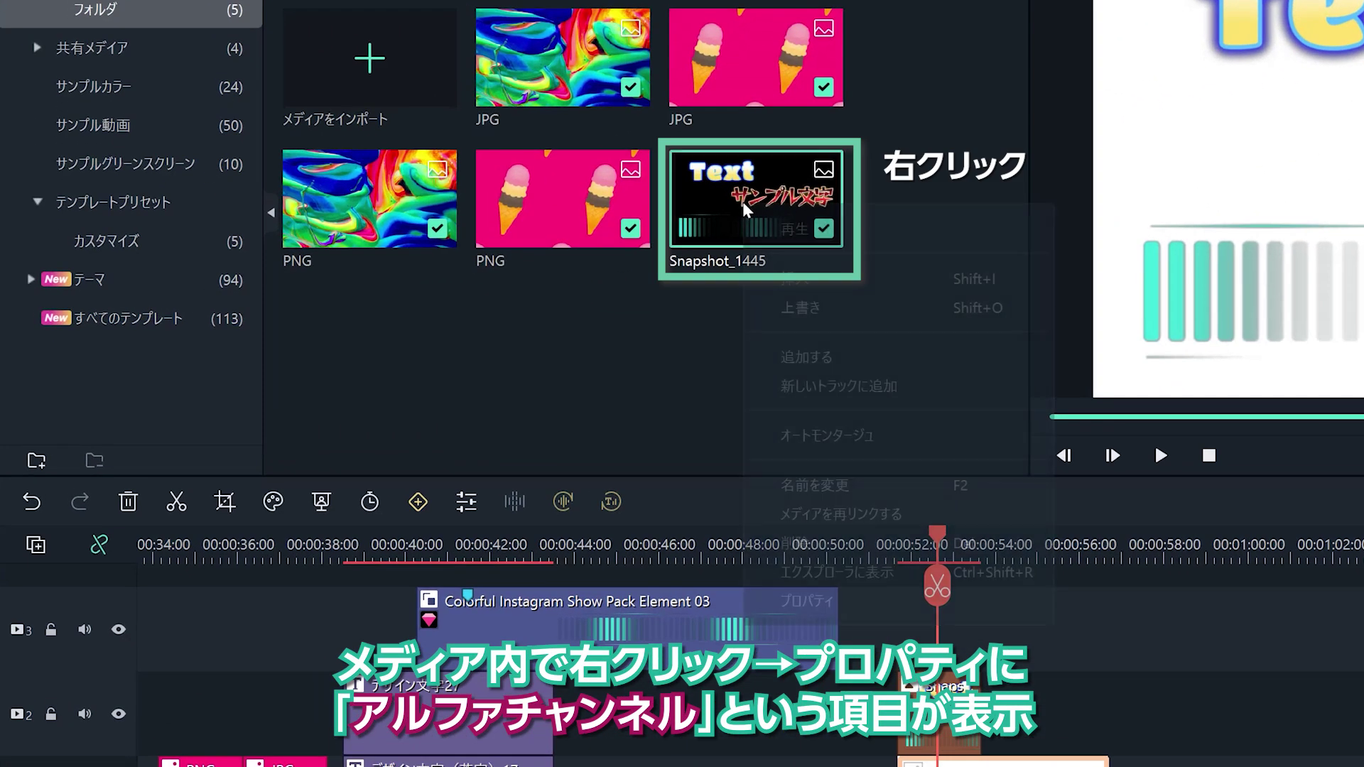
Set the alpha channel of Snapshot_1445 to ストレートアルファ in its properties and preview the timeline at 00:00:55:18.
right_click(600, 213)
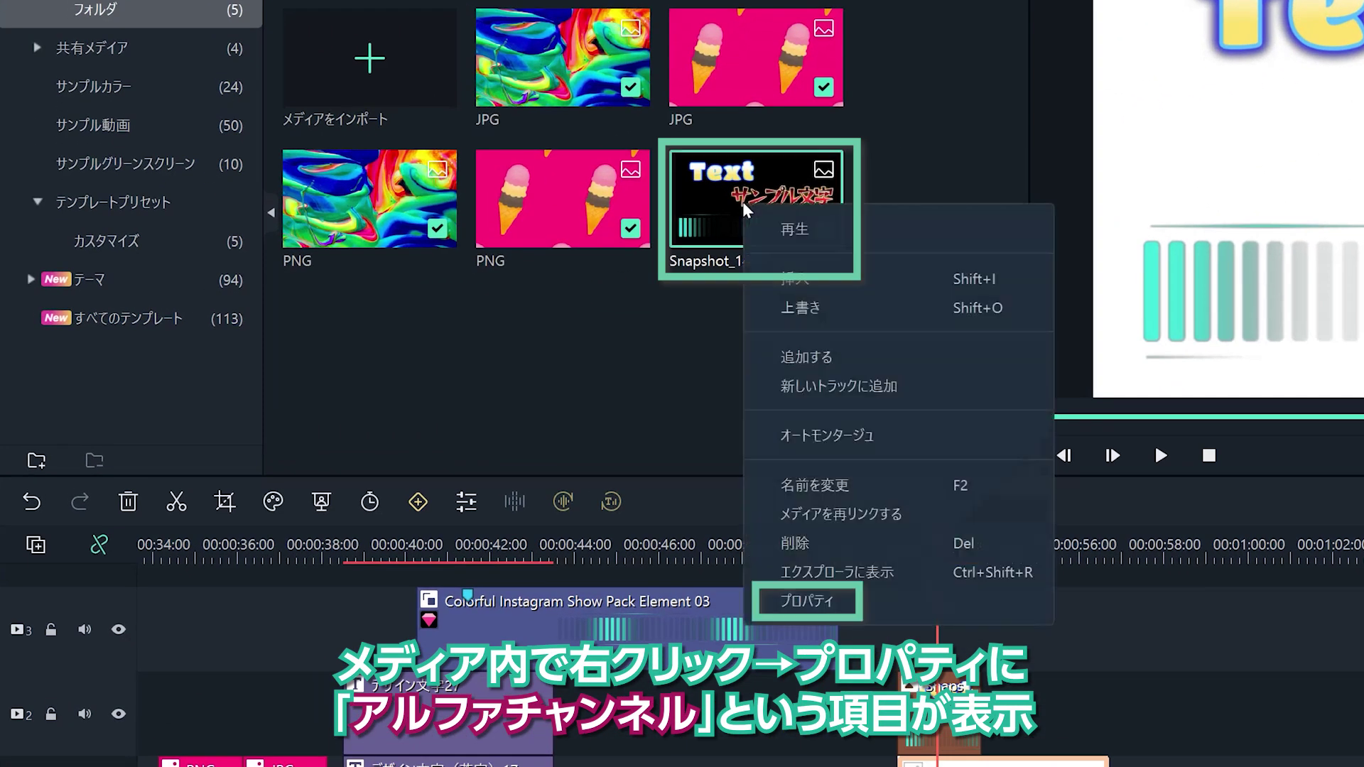
left_click(834, 599)
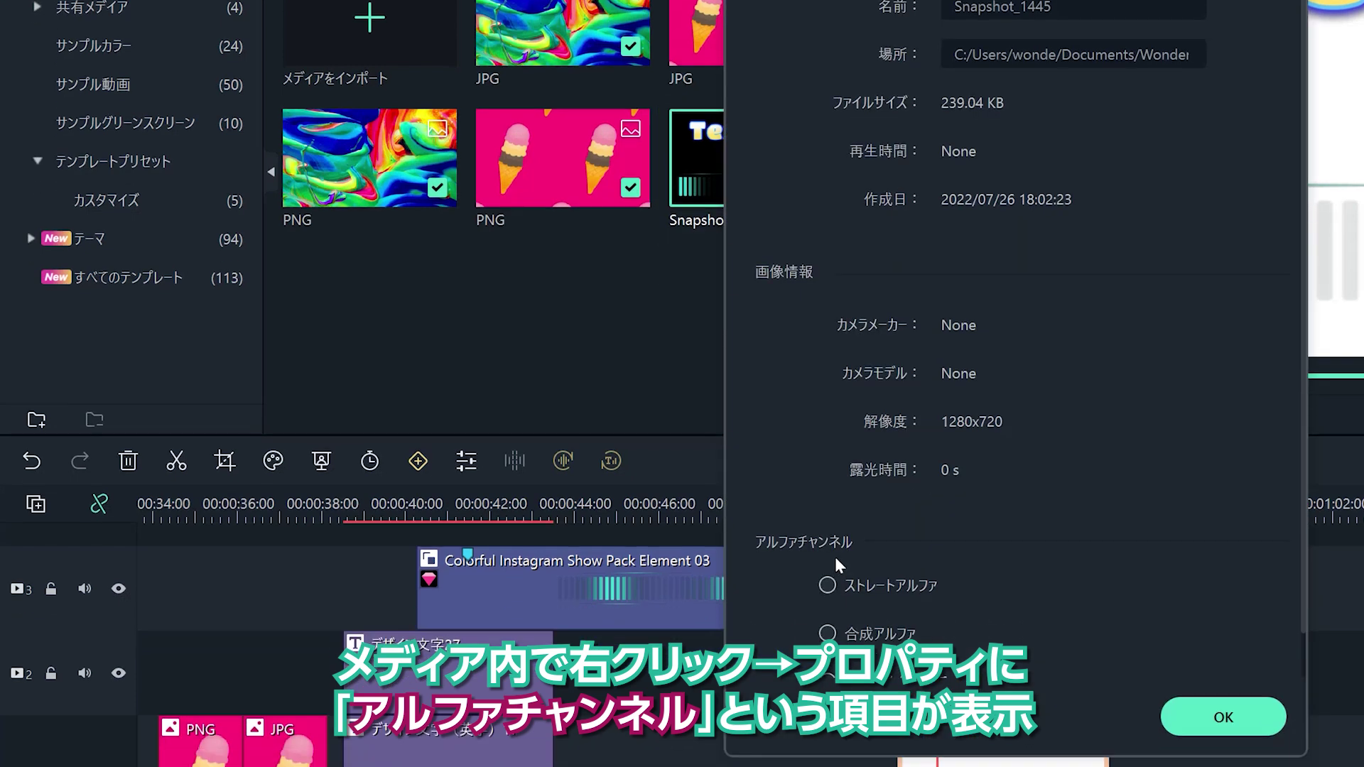
scroll(1298, 287, "down", 1)
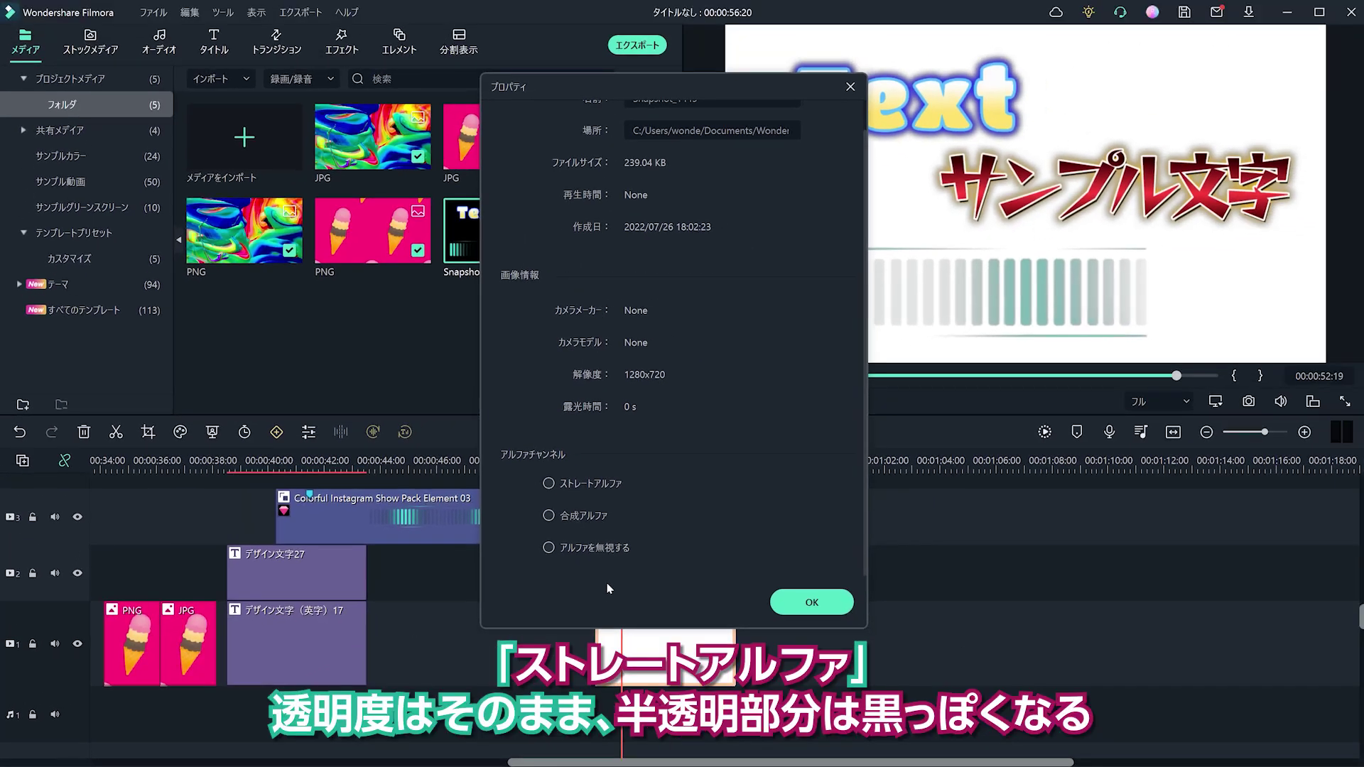
left_click(831, 350)
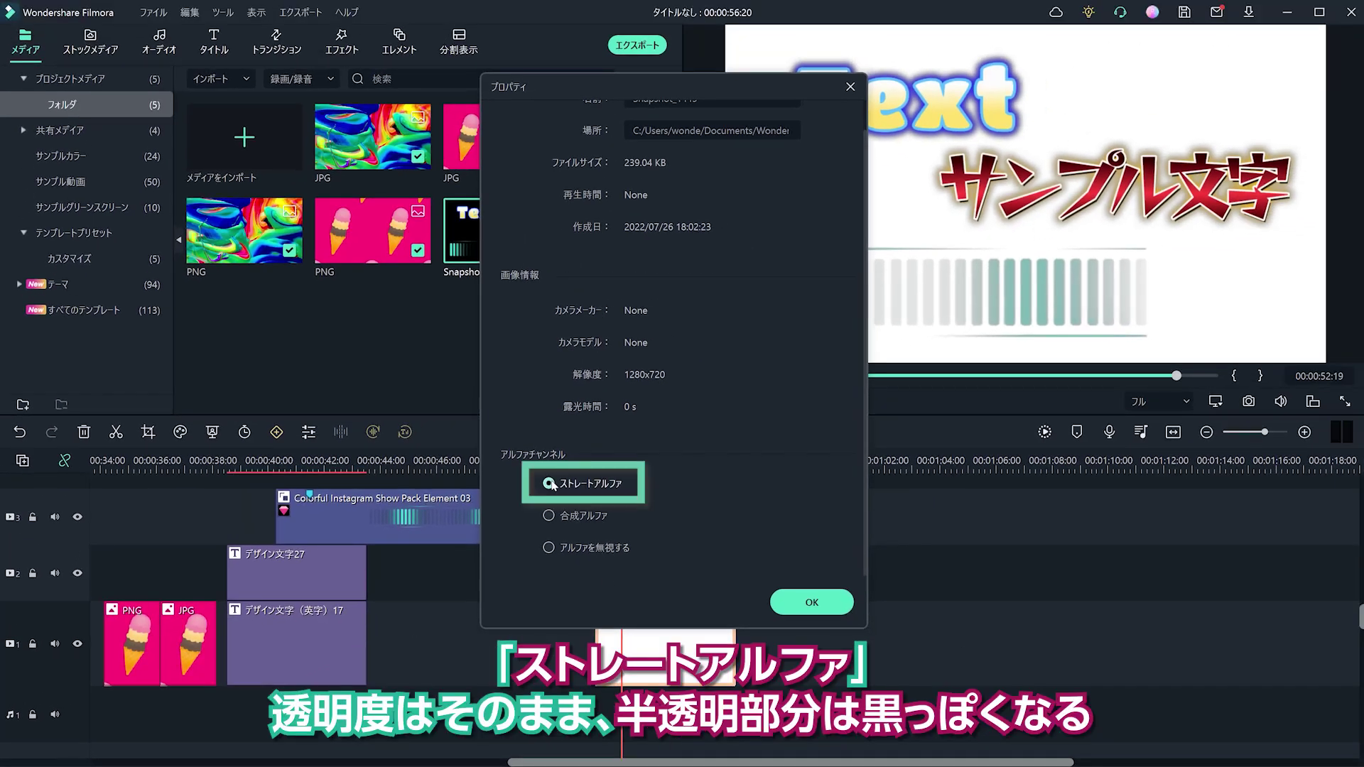
left_click(797, 600)
left_click(705, 458)
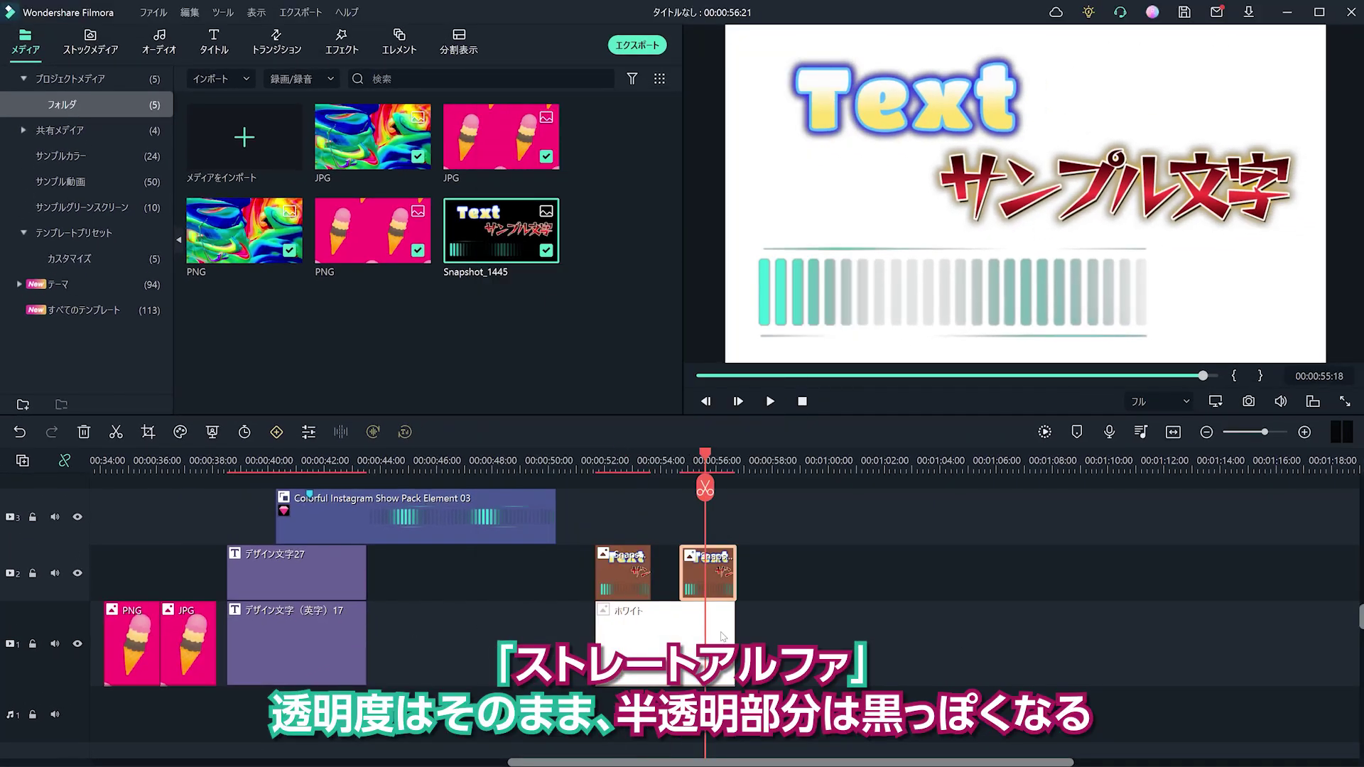
Extend the ホワイト clip on track 1 to end at about 00:01:08:06.
left_click(725, 639)
left_click_drag(735, 639, 1058, 648)
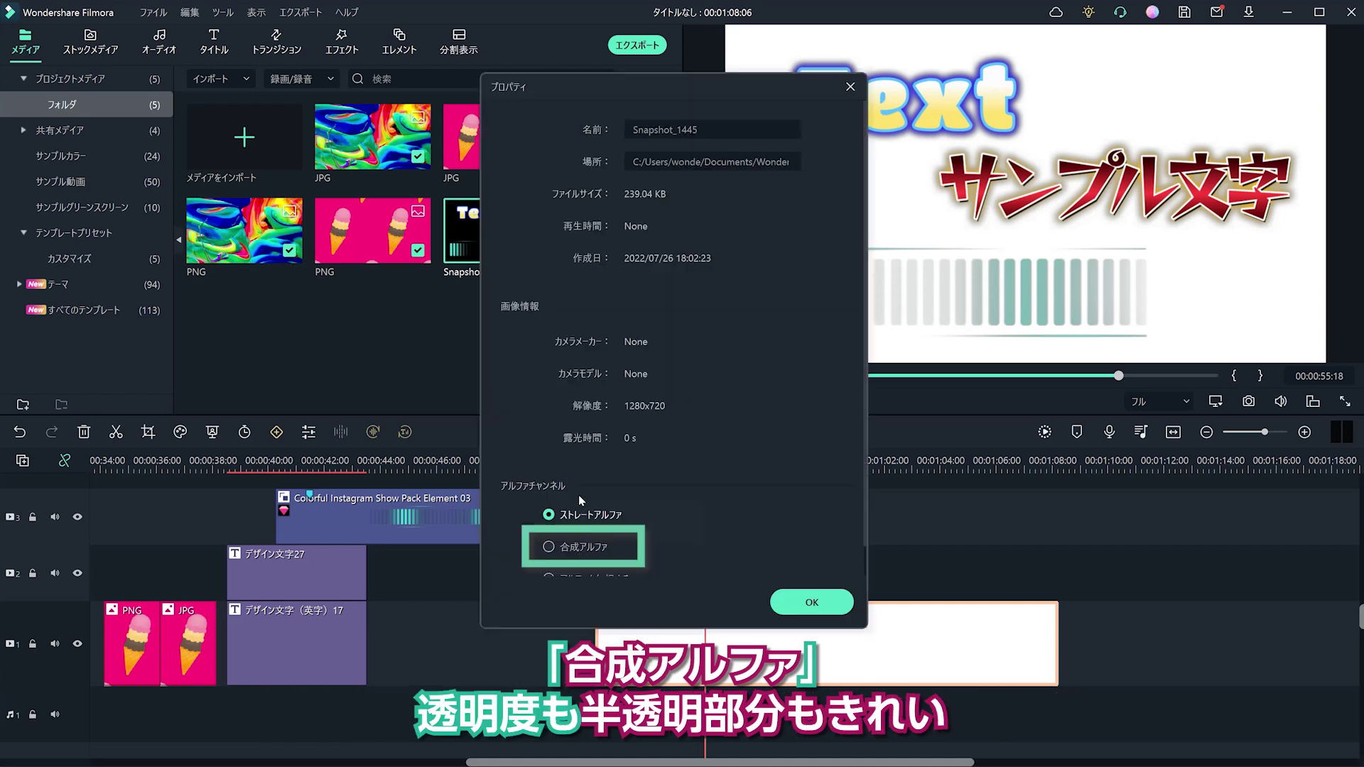
Set the alpha channel of Snapshot_1445 to 合成アルファ and position its new clip on track 2 above the ホワイト clip.
left_click(549, 548)
left_click(812, 601)
left_click_drag(775, 576, 749, 574)
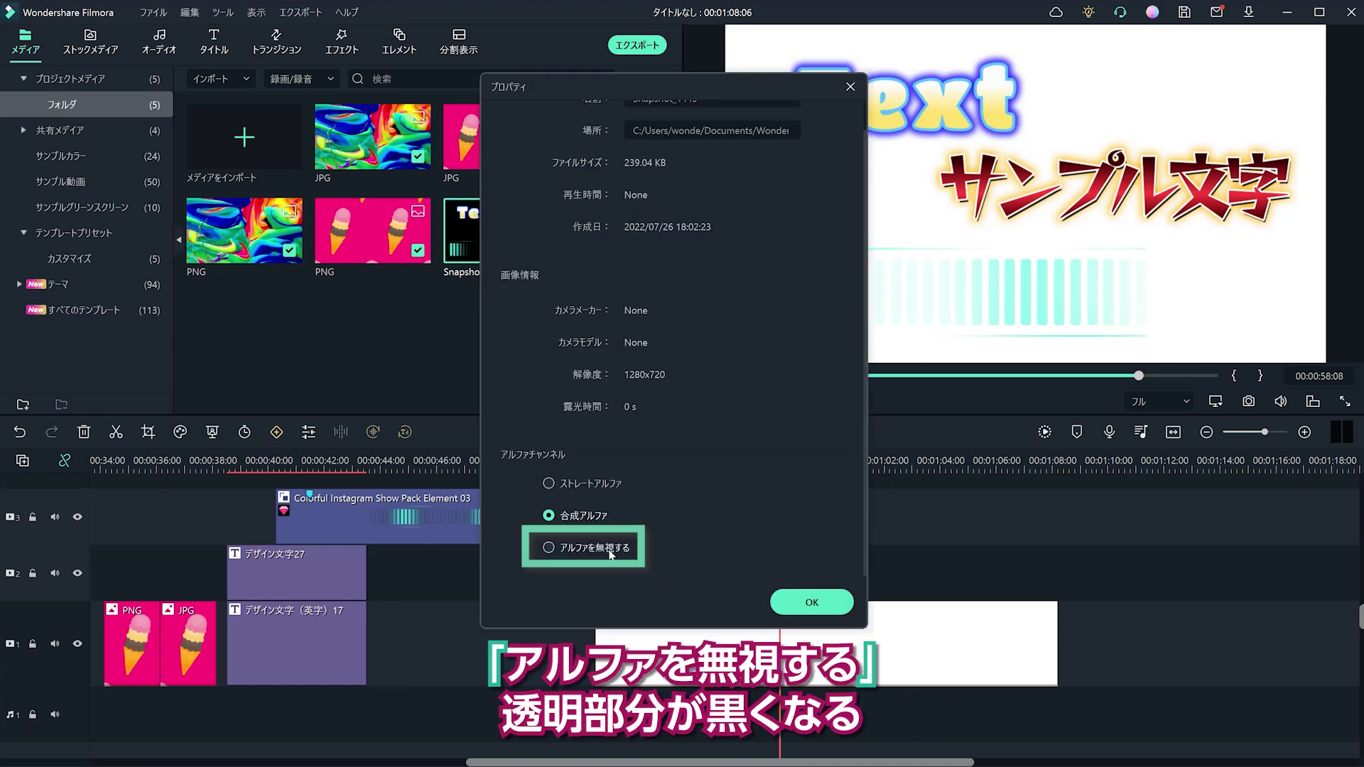
Set the alpha channel of Snapshot_1445 to アルファを無視する.
left_click(610, 553)
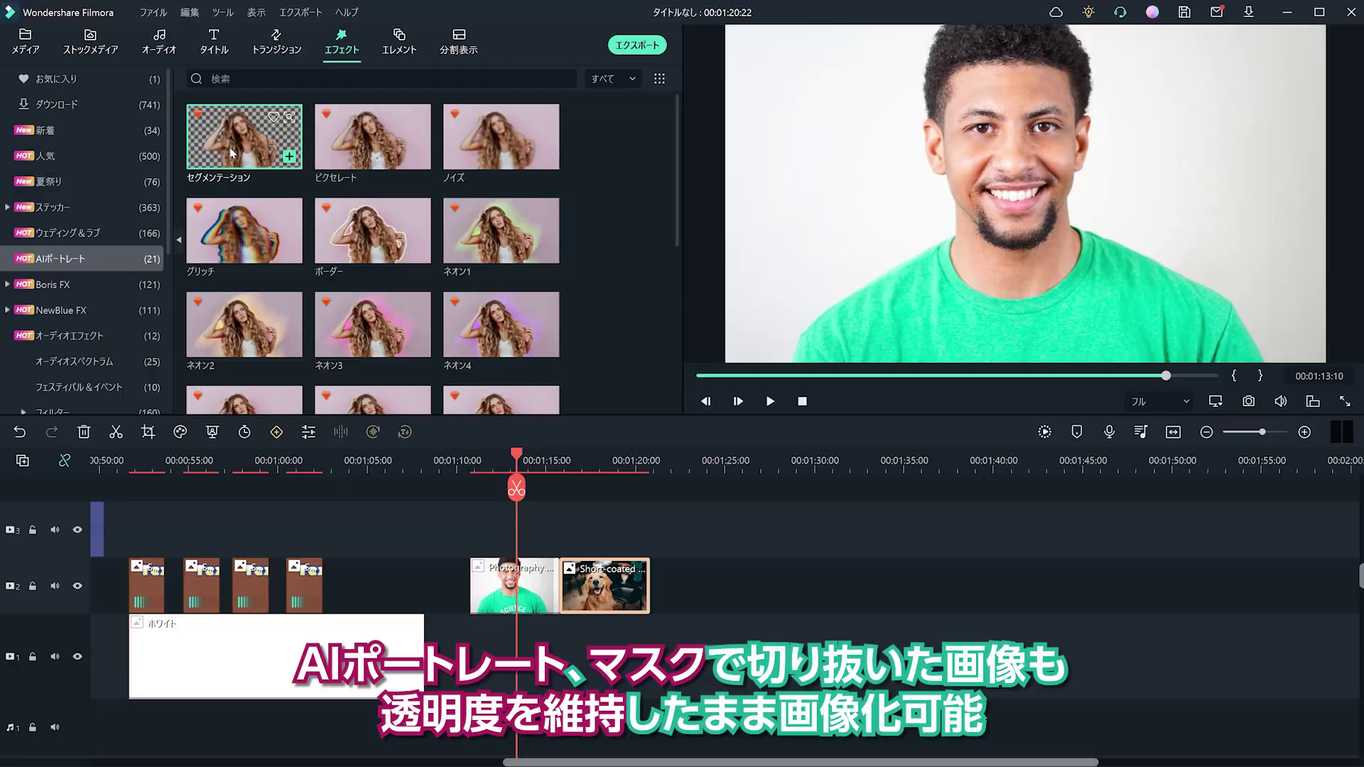
Apply the セグメンテーション AI portrait effect to the clip of the man in the green shirt and take a snapshot.
left_click_drag(289, 157, 489, 588)
left_click(1249, 402)
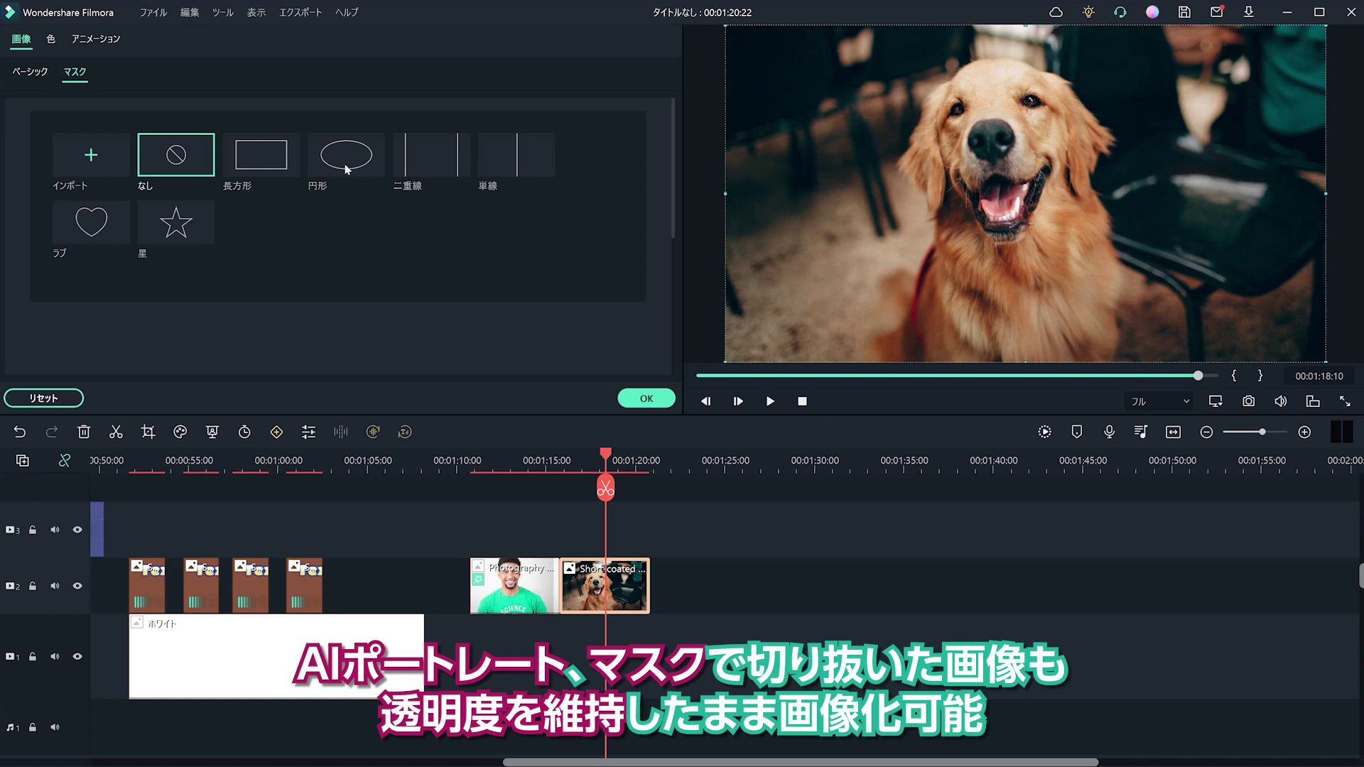
Apply a 円形 mask to the dog clip, move it over the face to about X -29.6, Y 73.8, and take a snapshot.
left_click(346, 169)
scroll(369, 256, "down", 2)
left_click_drag(1106, 185, 1081, 196)
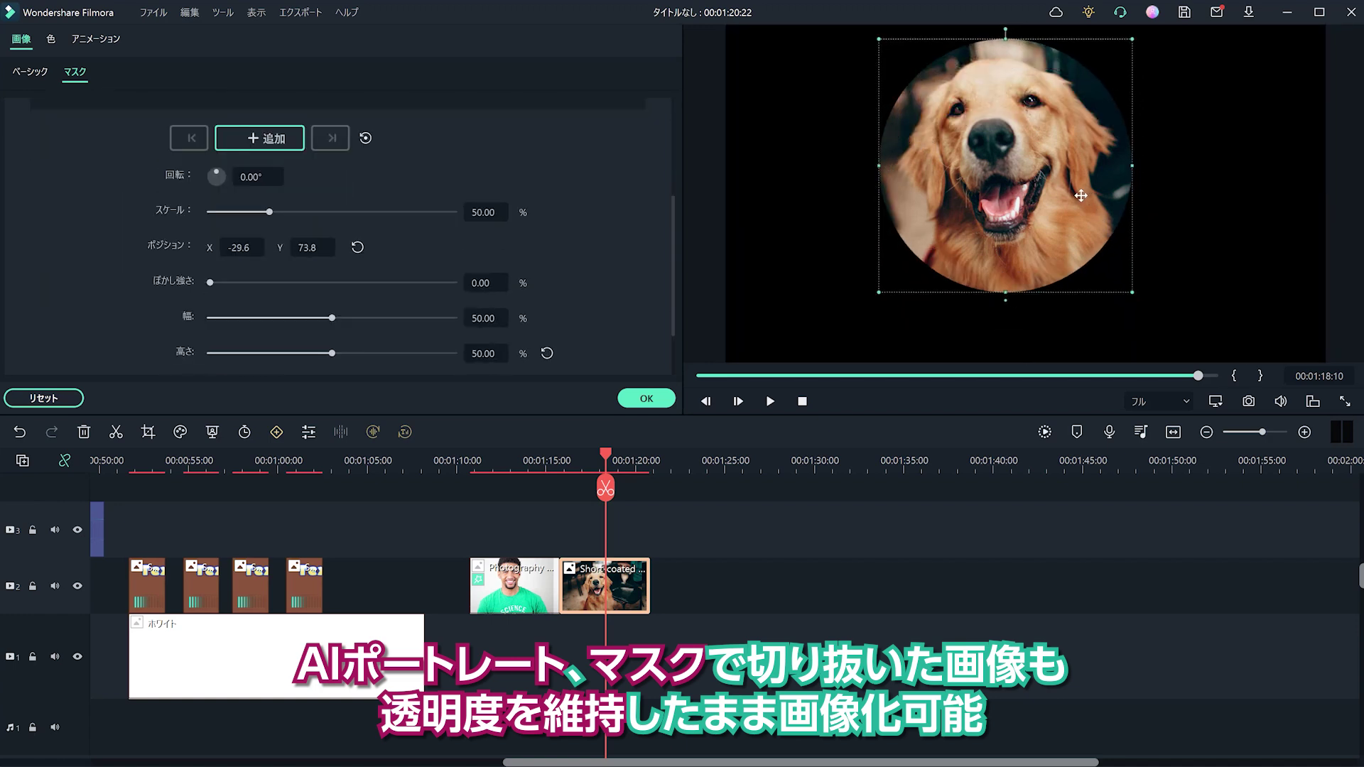
left_click(1248, 402)
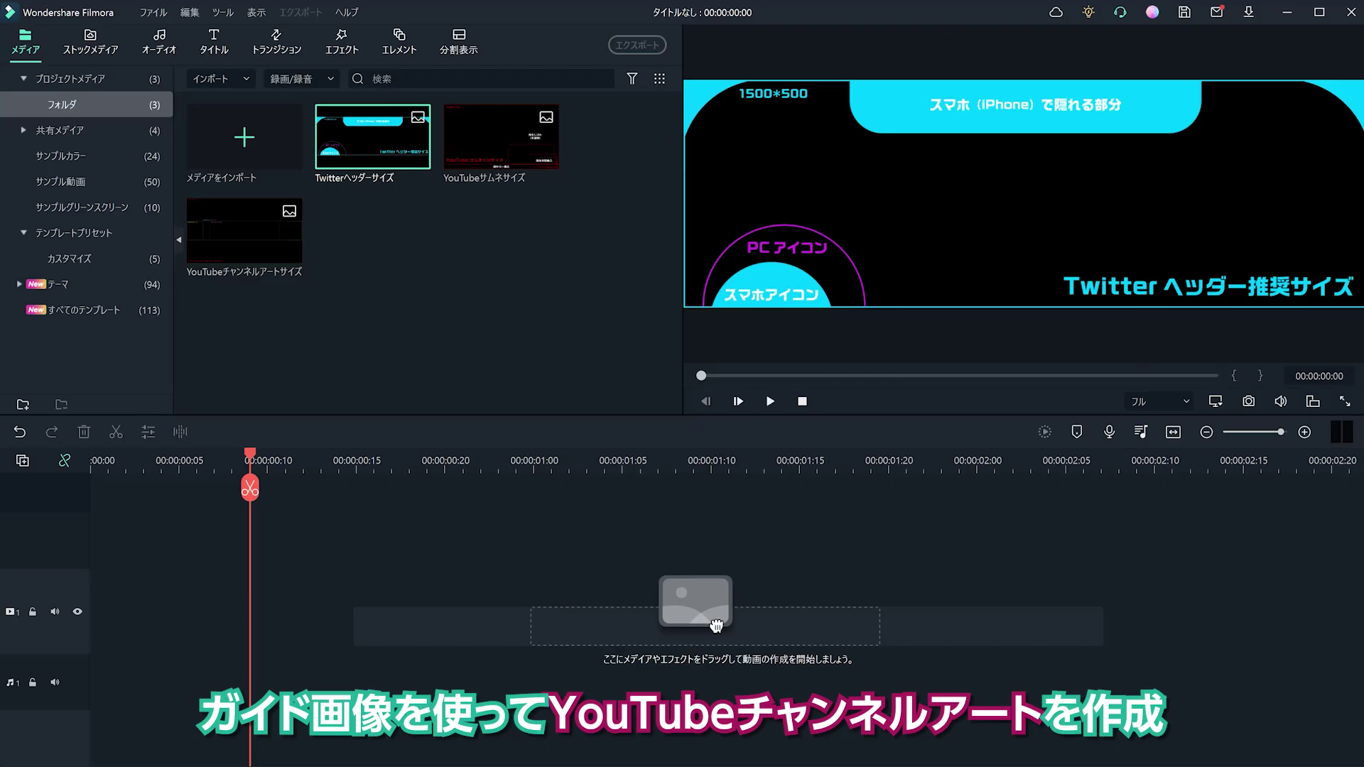
left_click(391, 289)
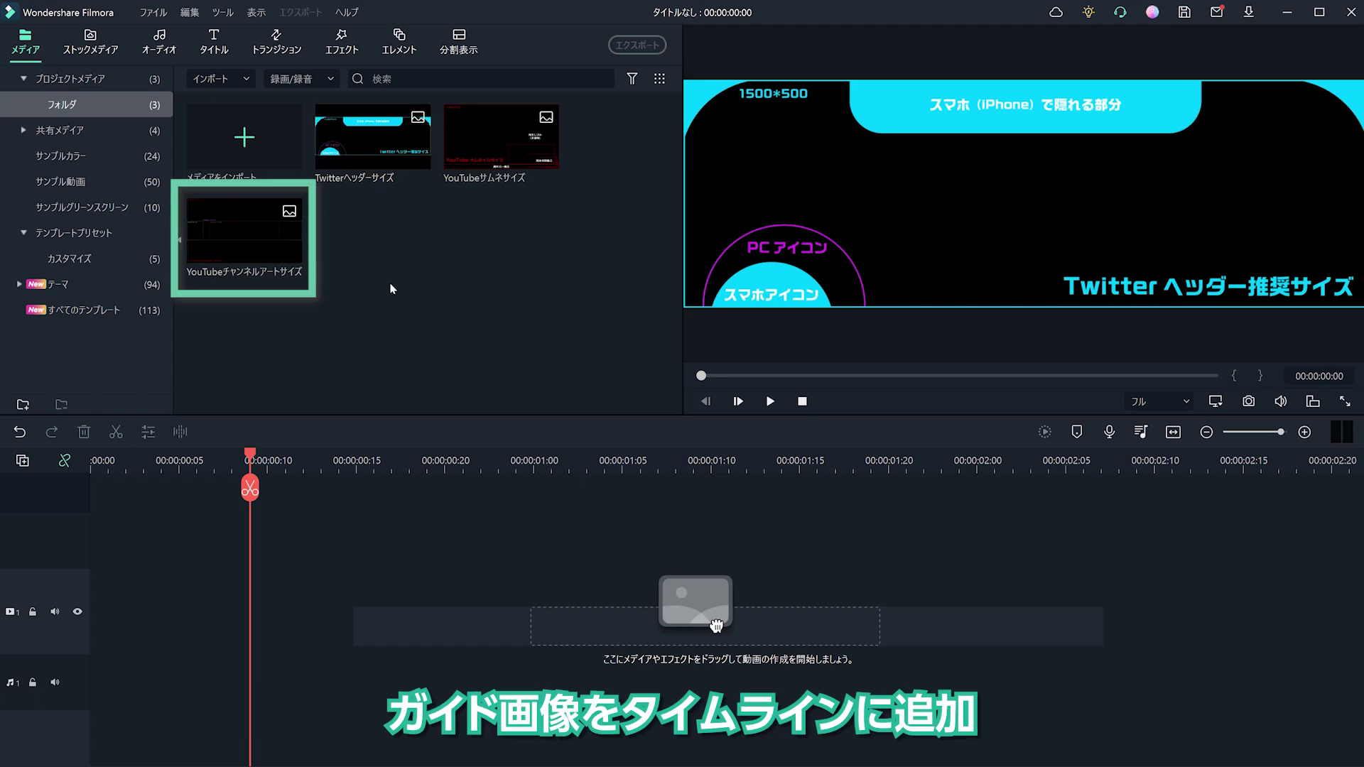
Add the YouTubeチャンネルアートサイズ guide image to the timeline, move it up to track 4 and lock that track.
left_click_drag(226, 248, 51, 630)
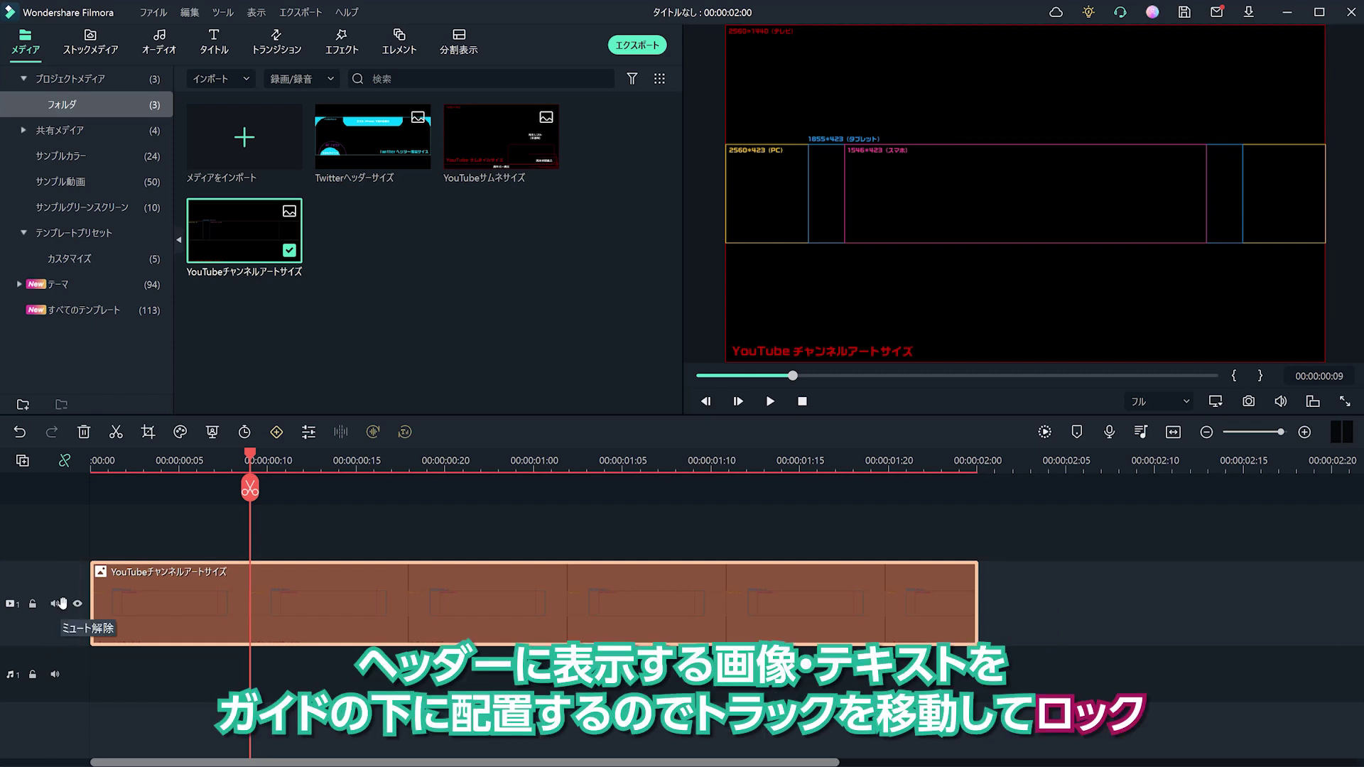
left_click_drag(199, 604, 174, 519)
left_click(32, 523)
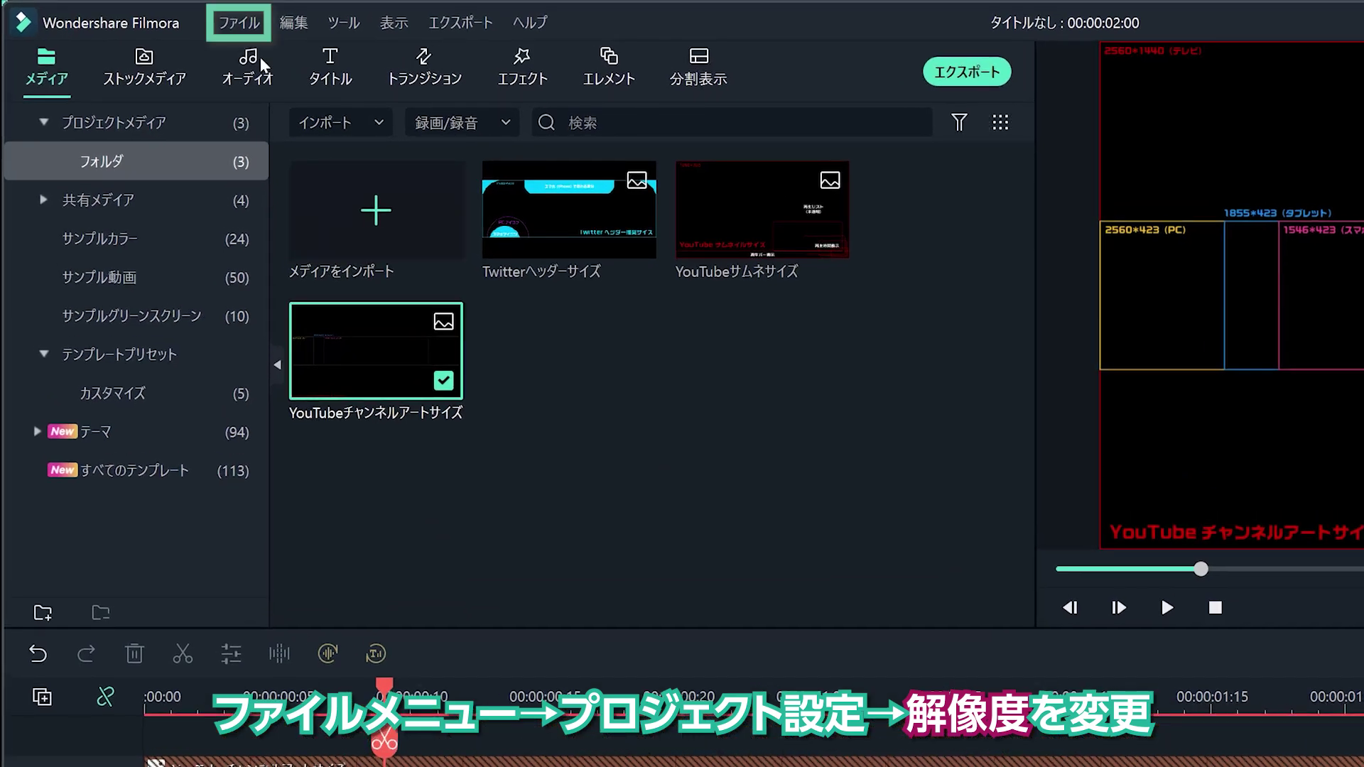
Set the project resolution width to 2560 in the project settings.
left_click(155, 13)
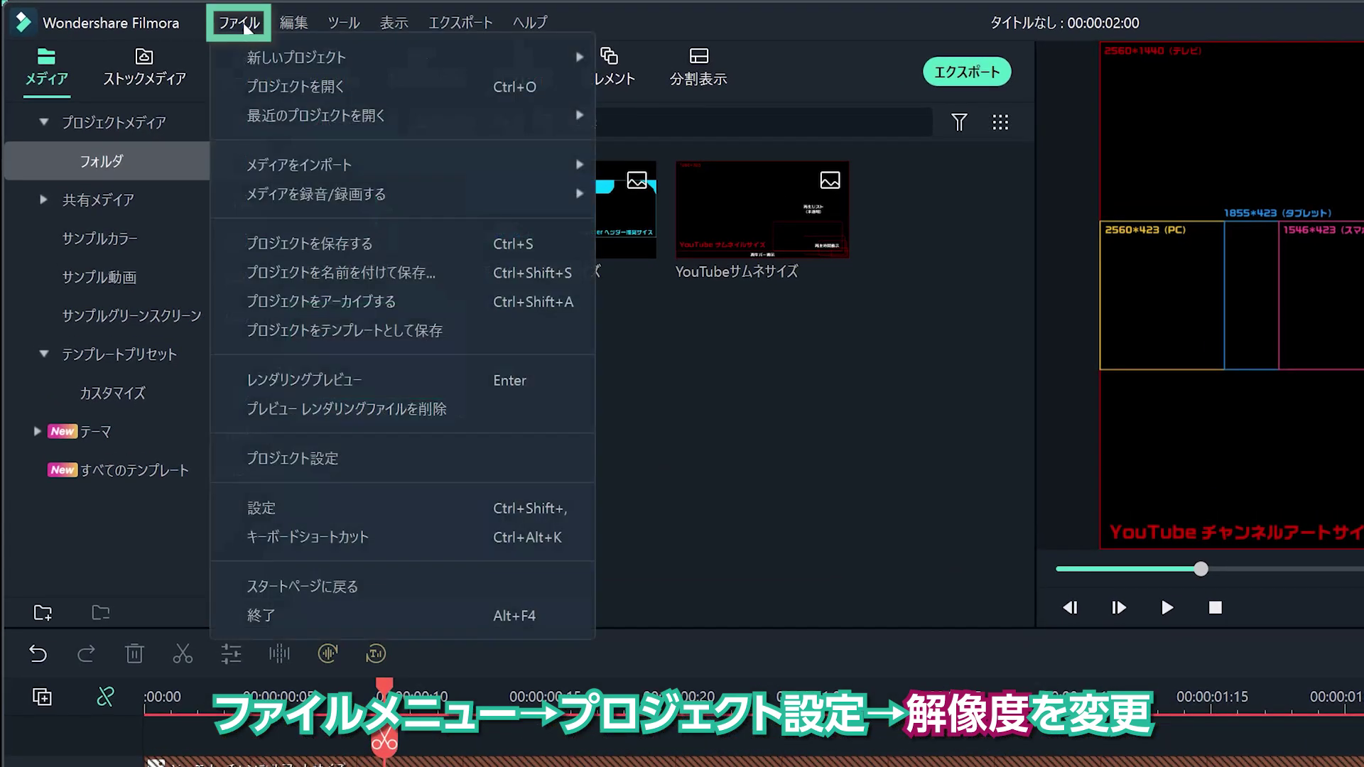
left_click(334, 459)
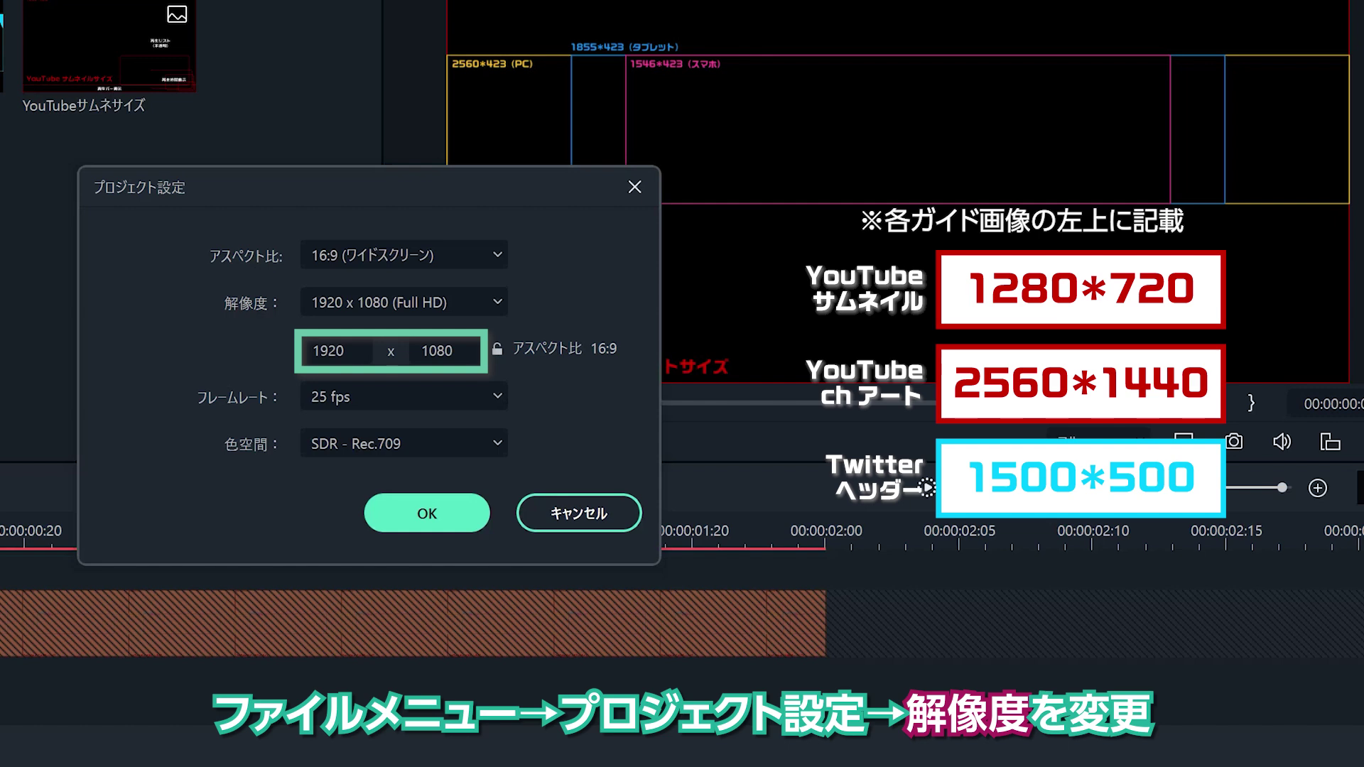
type("2560")
key("Tab")
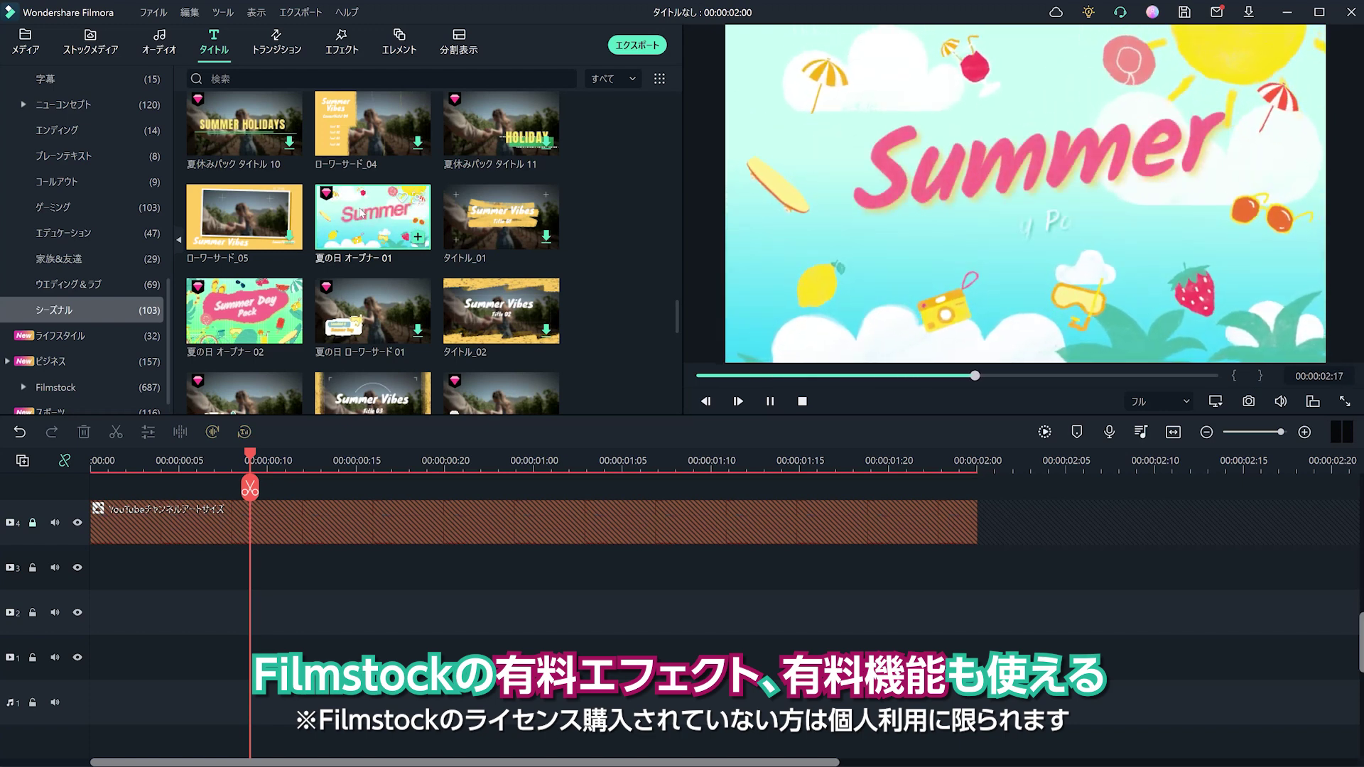
Place the 夏の日 オープナー 01 title on track 1 and extend the guide clip to the title's end, keeping its track locked.
left_click_drag(362, 212, 78, 660)
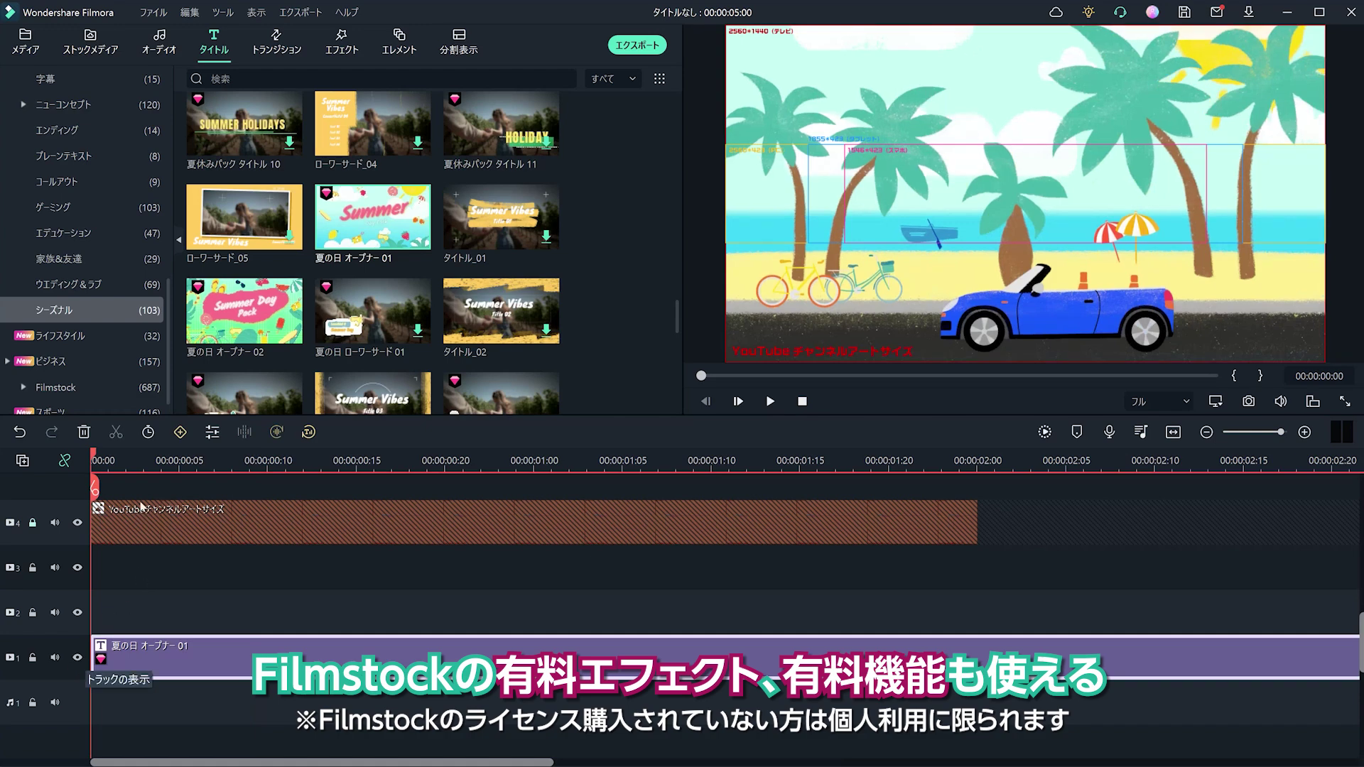
left_click(1173, 432)
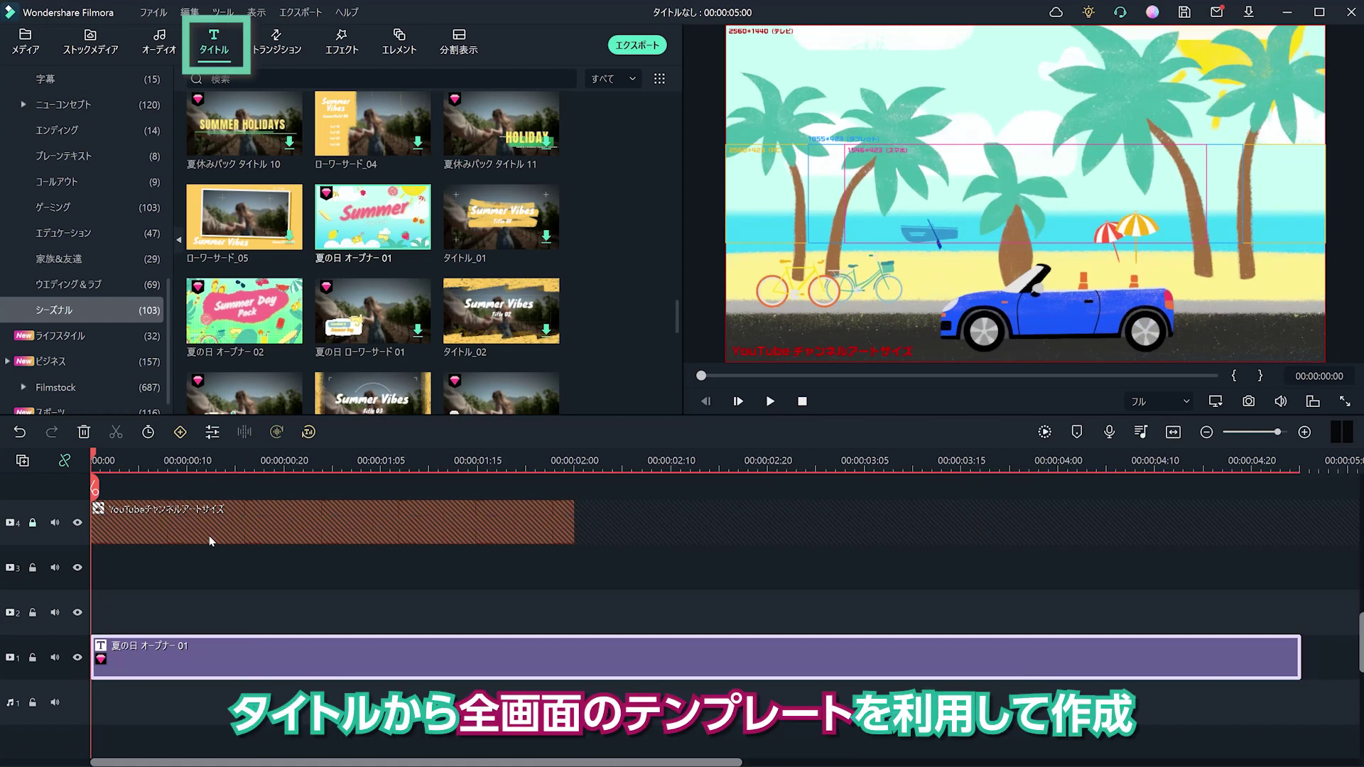
left_click(107, 527)
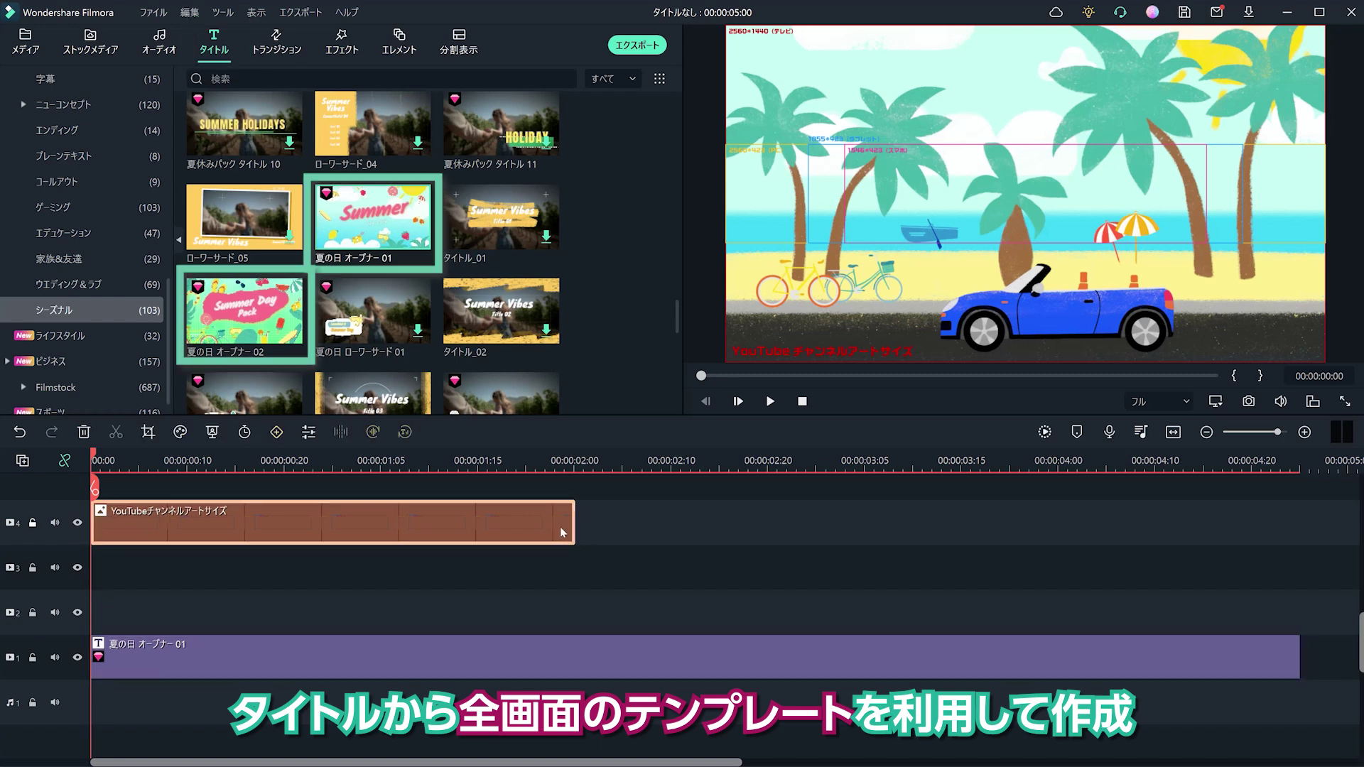
left_click_drag(574, 534, 1301, 570)
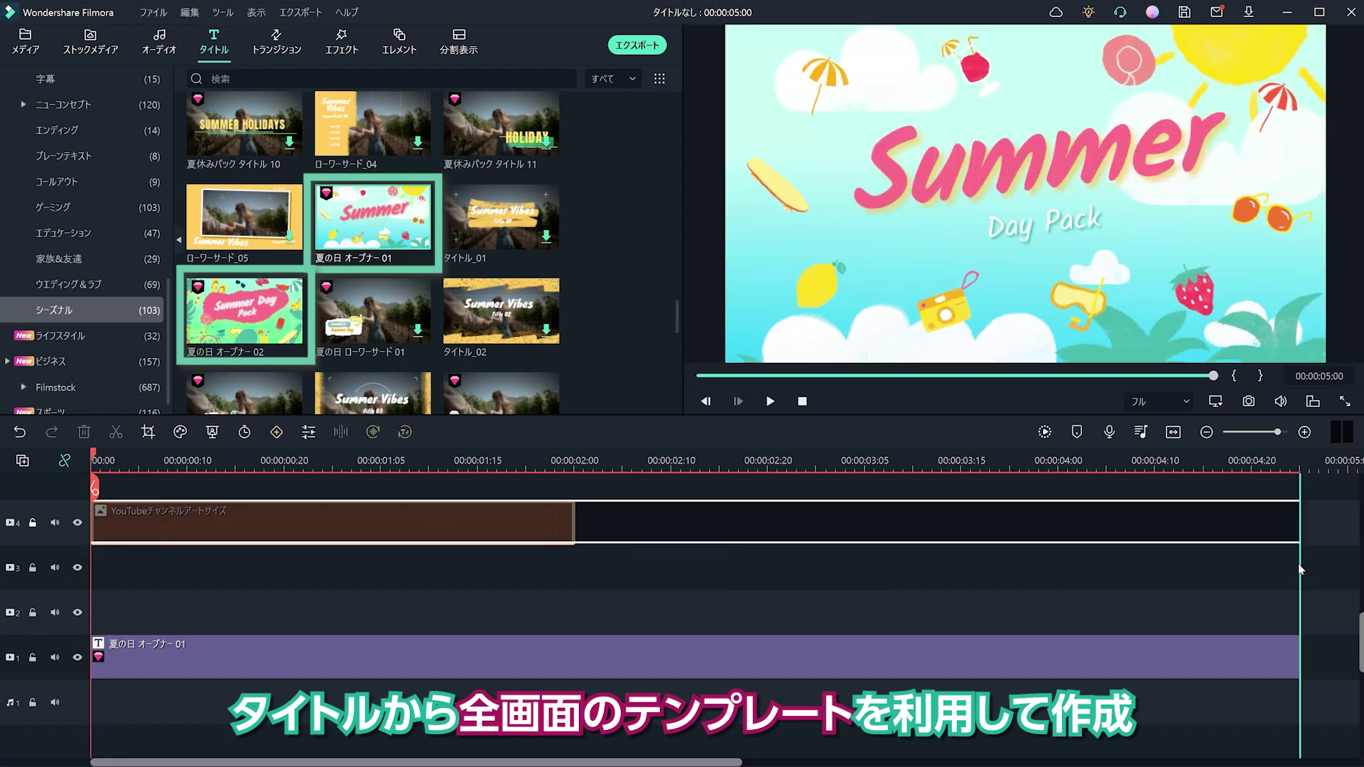
left_click(32, 523)
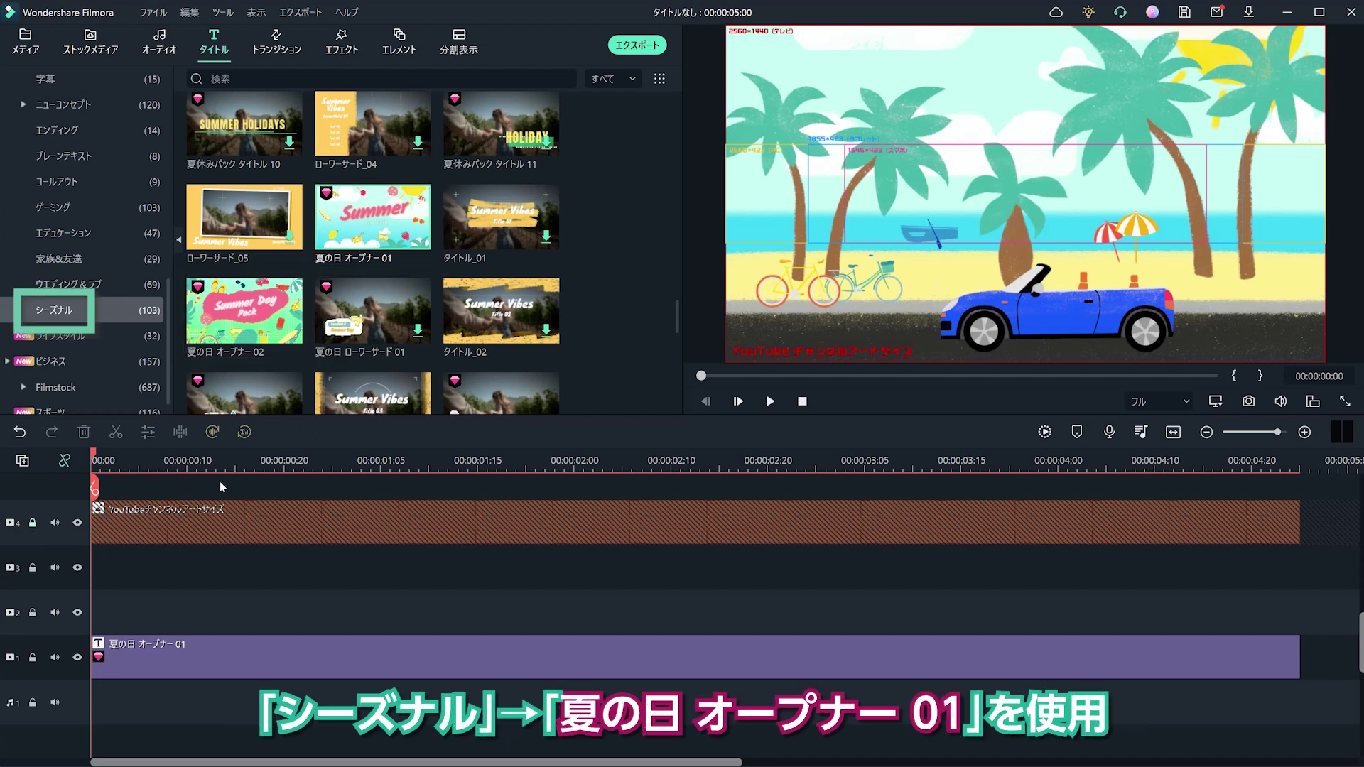
Mark the 夏の日 オープナー 01 clip at 00:00:00:05 as a background frame, and move the playhead to 00:00:00:14.
left_click(189, 651)
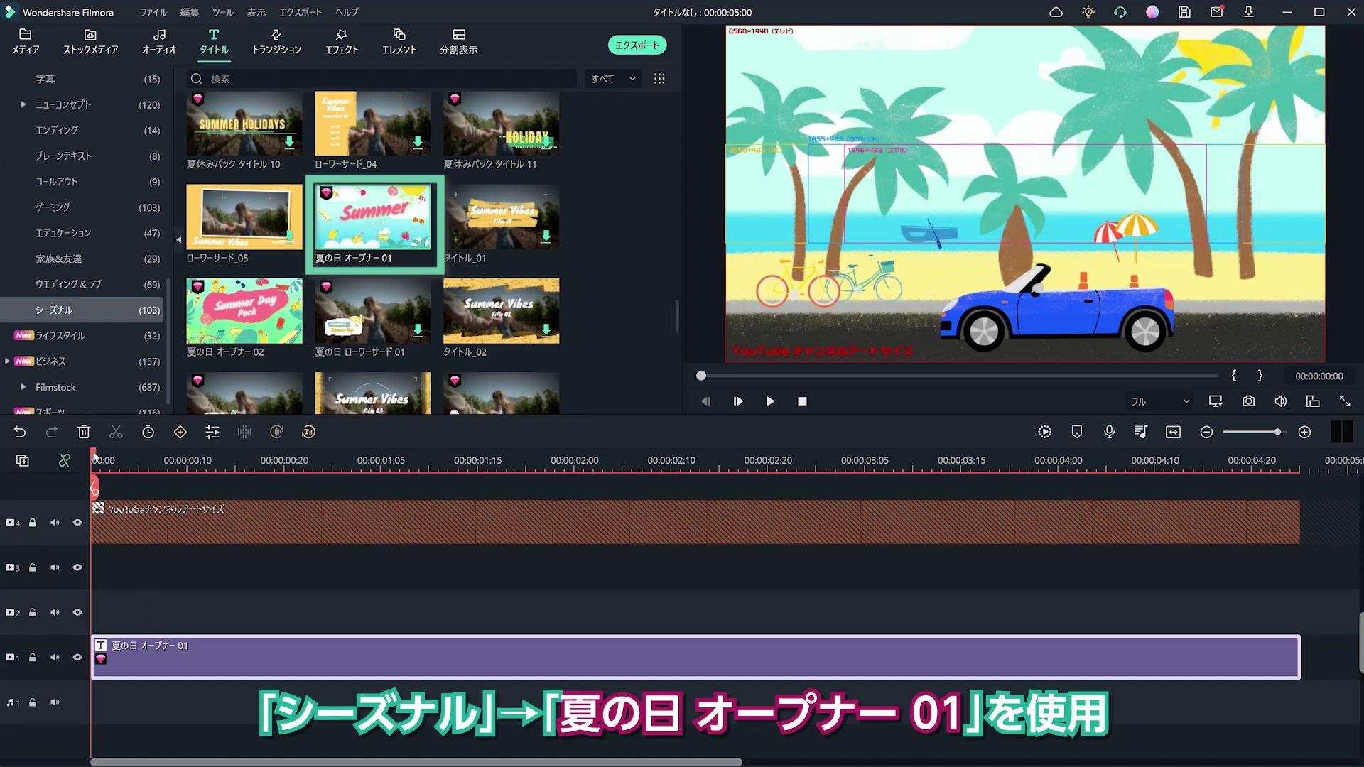
left_click_drag(98, 461, 143, 584)
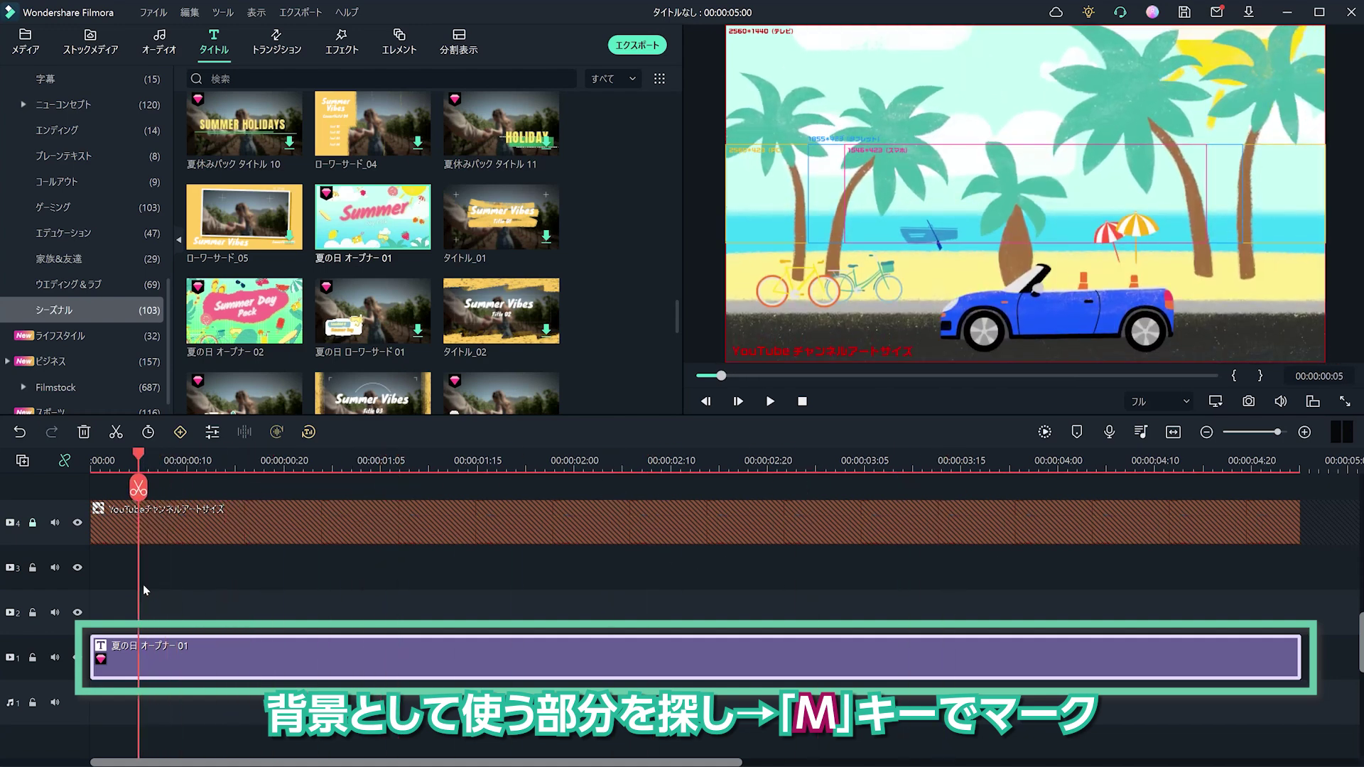
key("m")
key("Right")
key("Right")
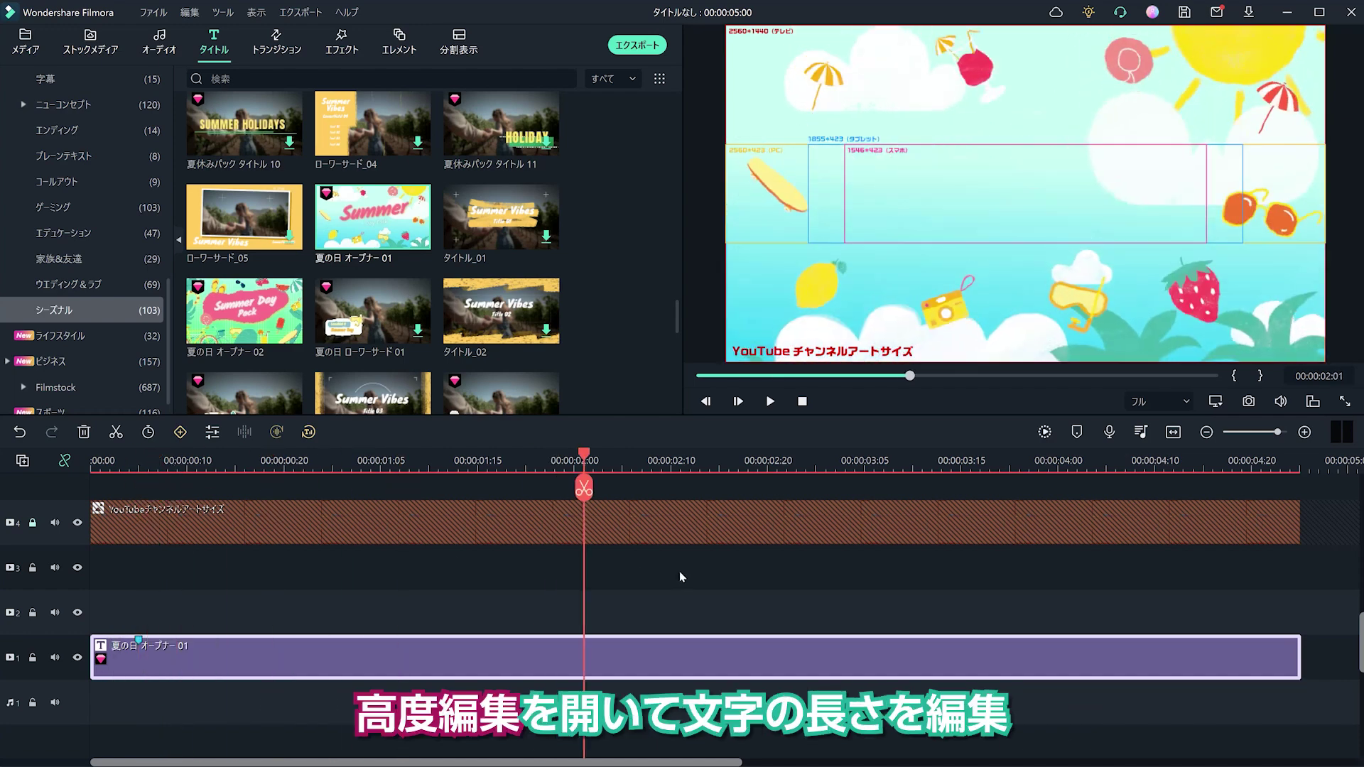
left_click_drag(901, 584, 256, 609)
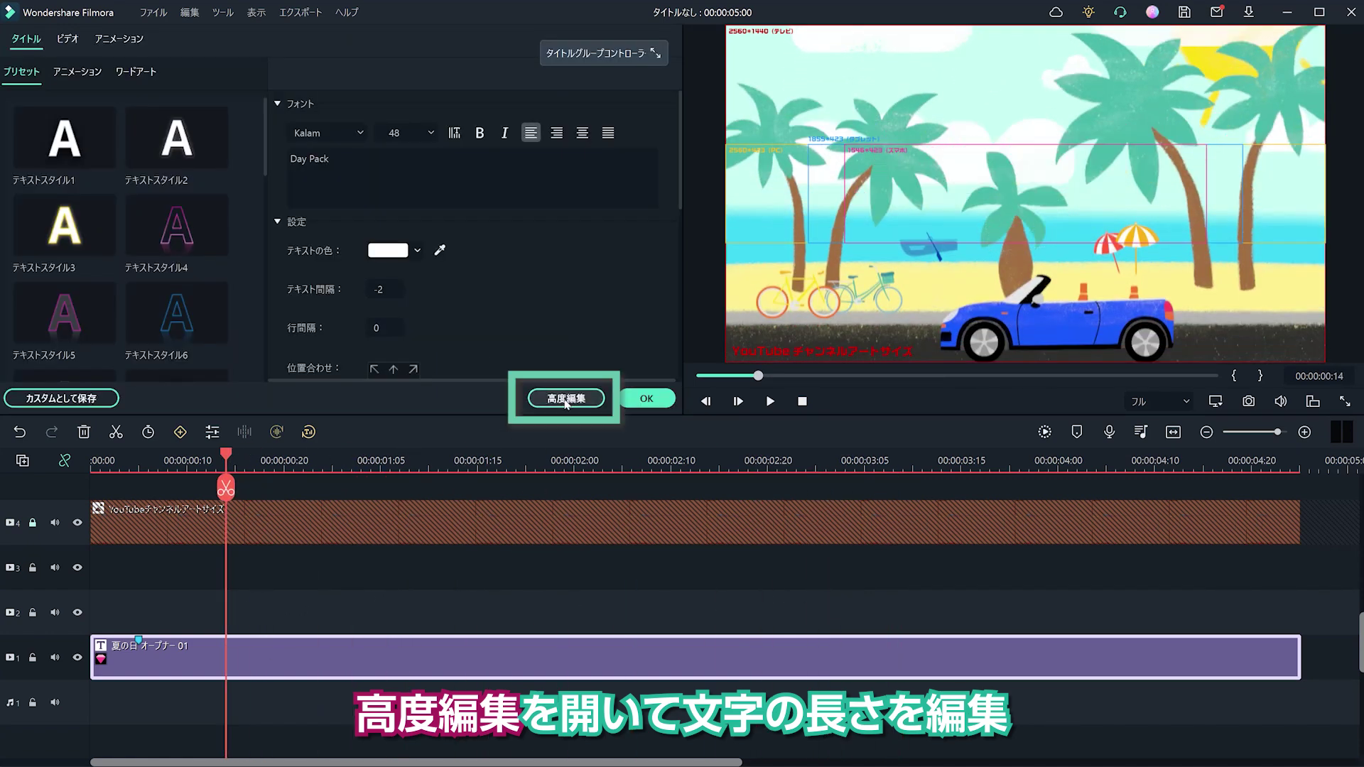
Open the title's advanced text editing and extend the Summer and Day Pack texts to span the title's full duration.
left_click(566, 400)
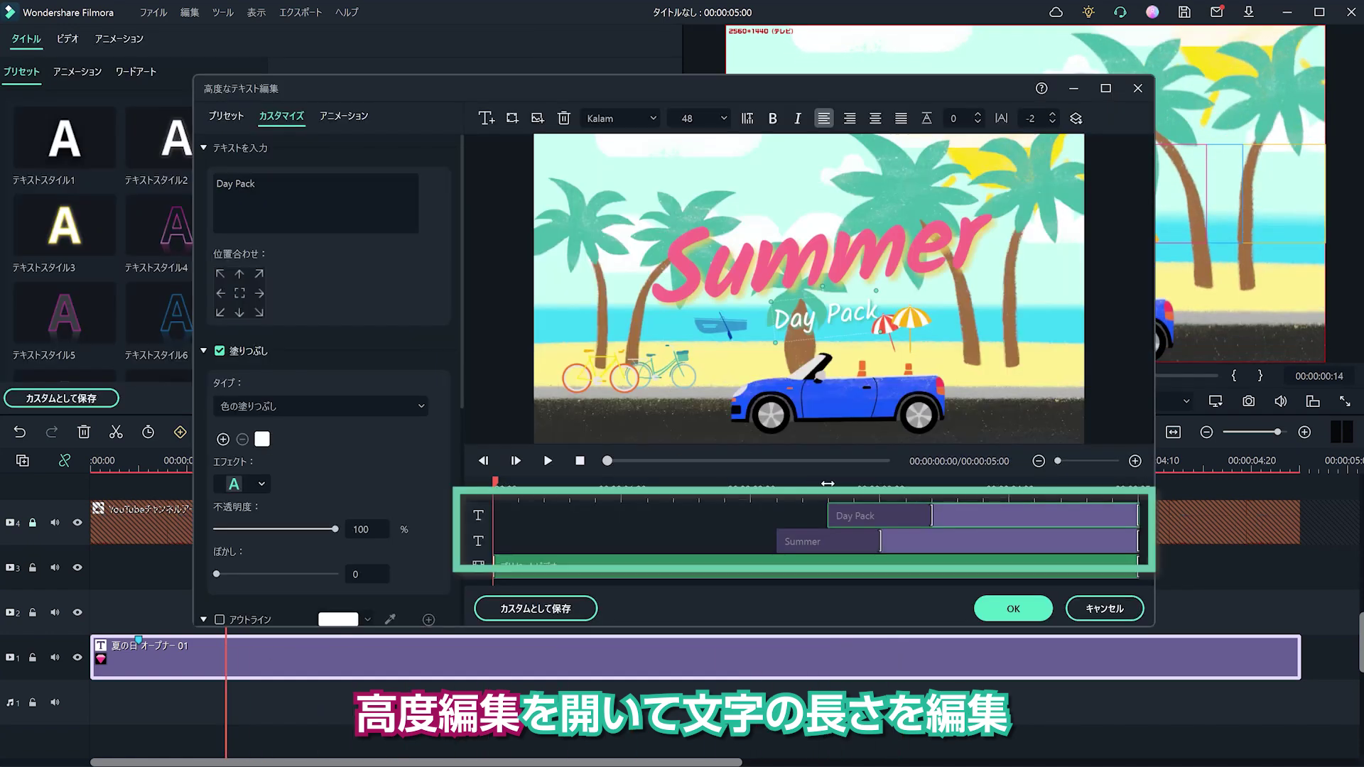
left_click(852, 544)
left_click_drag(884, 544, 497, 543)
left_click(838, 516)
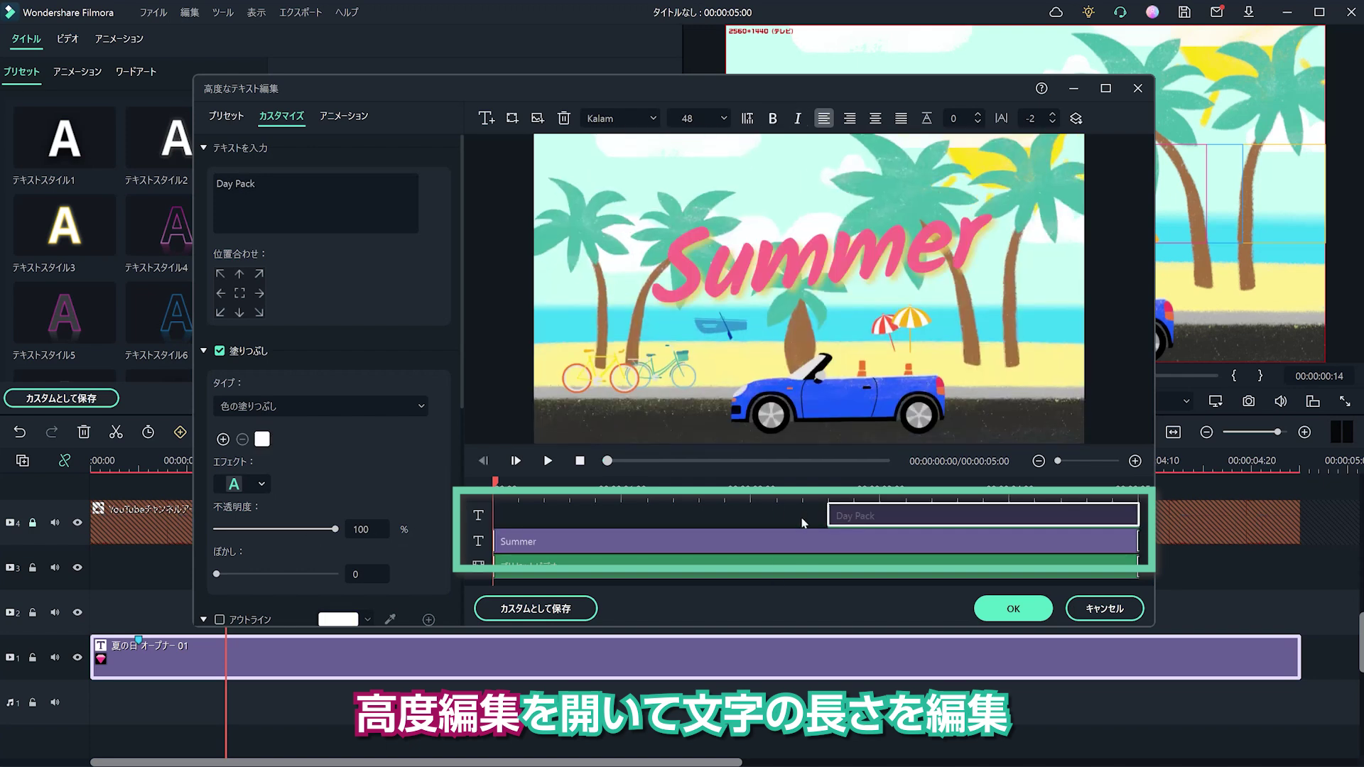
left_click_drag(829, 516, 496, 516)
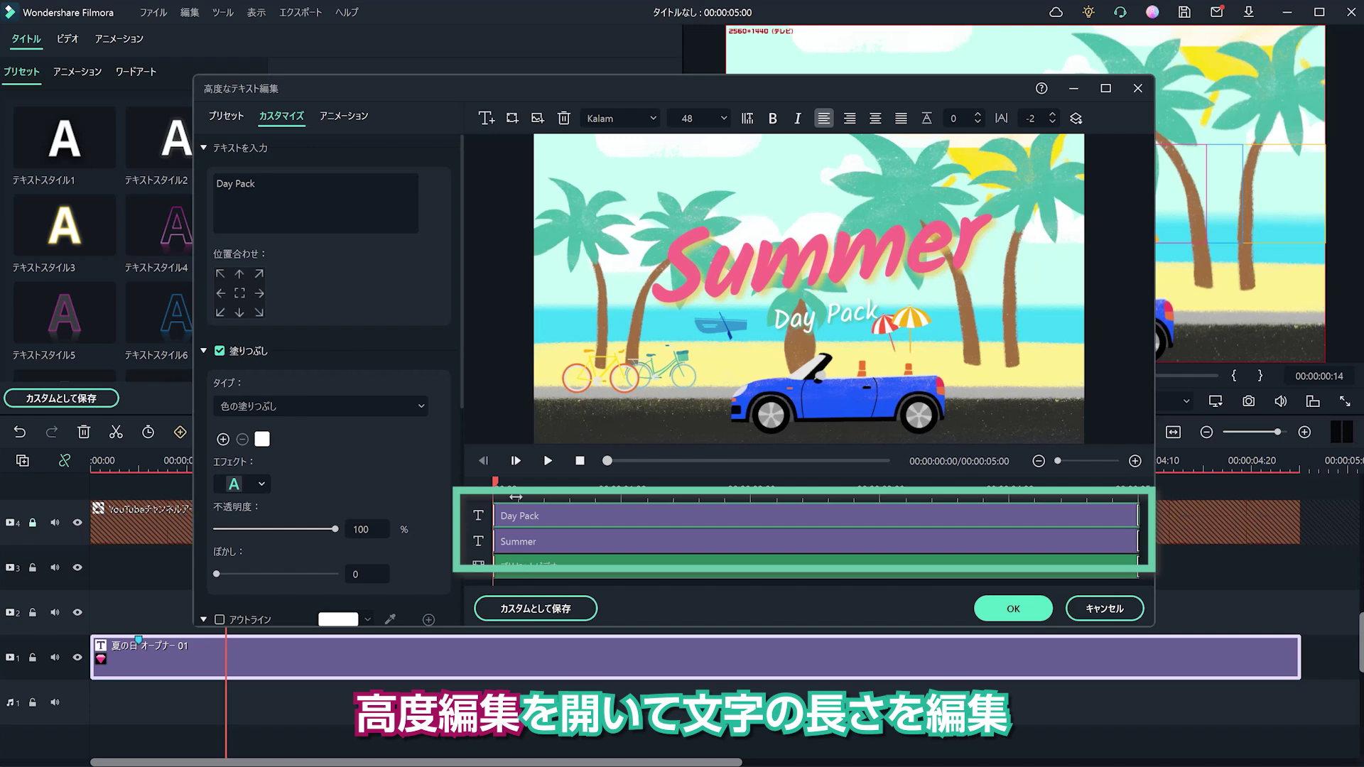
Replace the Day Pack text with "by" and the channel owner's name, and scale down the Summer text above it.
left_click_drag(257, 183, 184, 151)
type("by N")
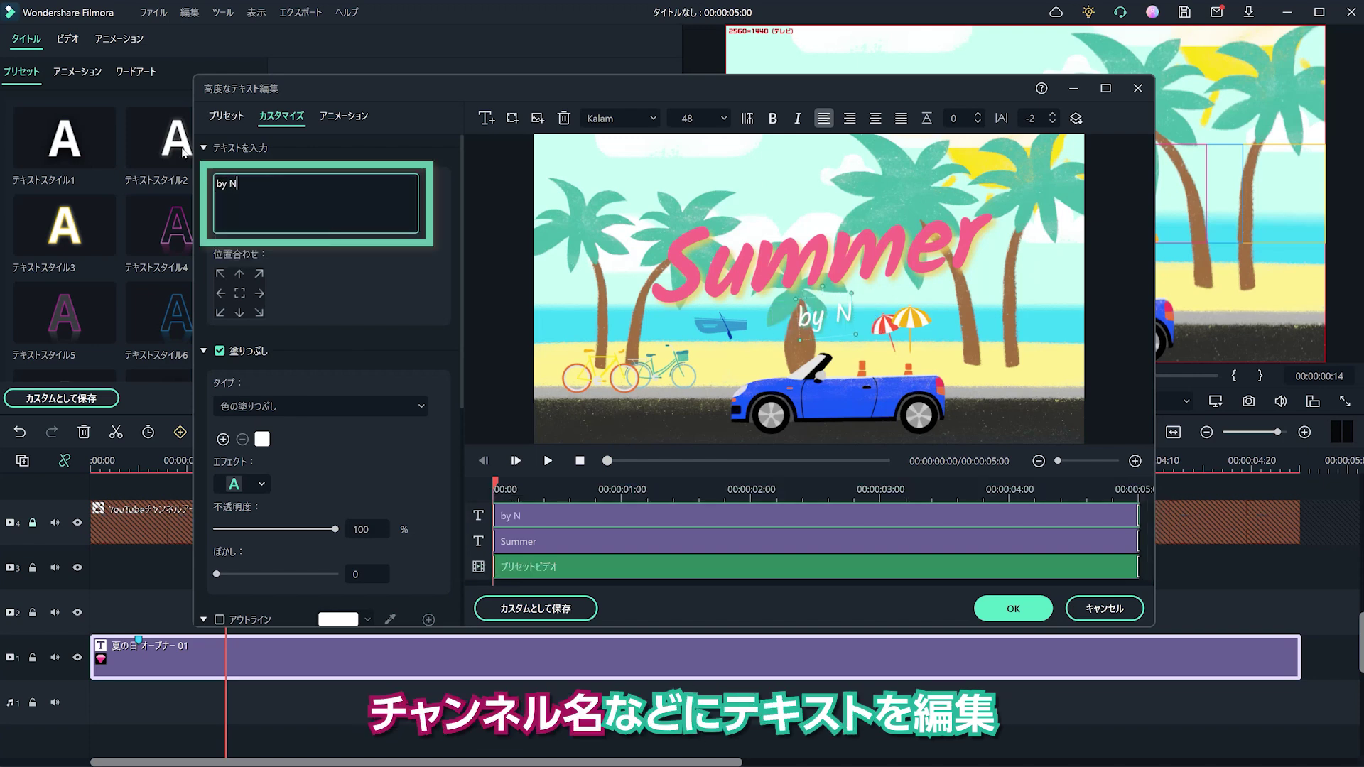
type("oriko")
left_click(593, 541)
left_click_drag(824, 316, 862, 322)
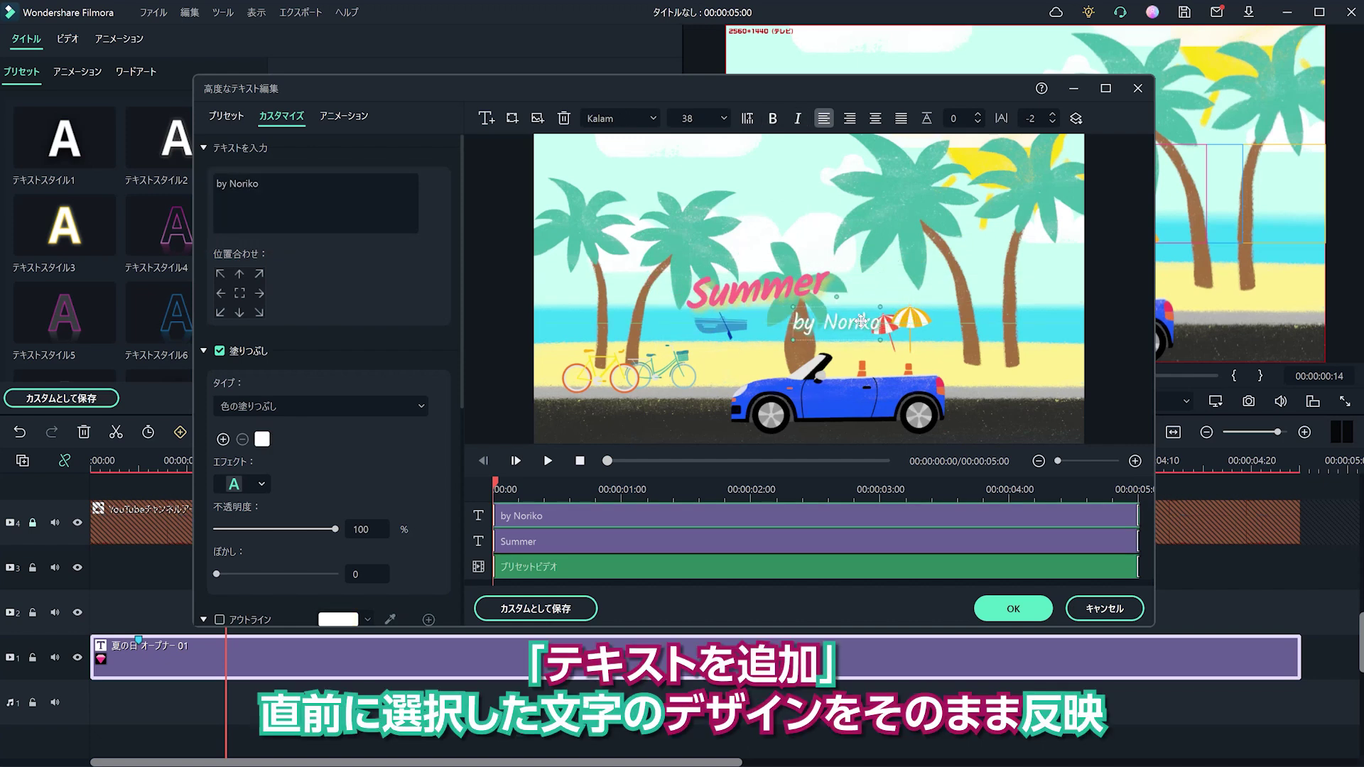
Add a "Channel" text in the Summer text's style, position it beside Summer and apply the advanced text edits.
left_click(764, 288)
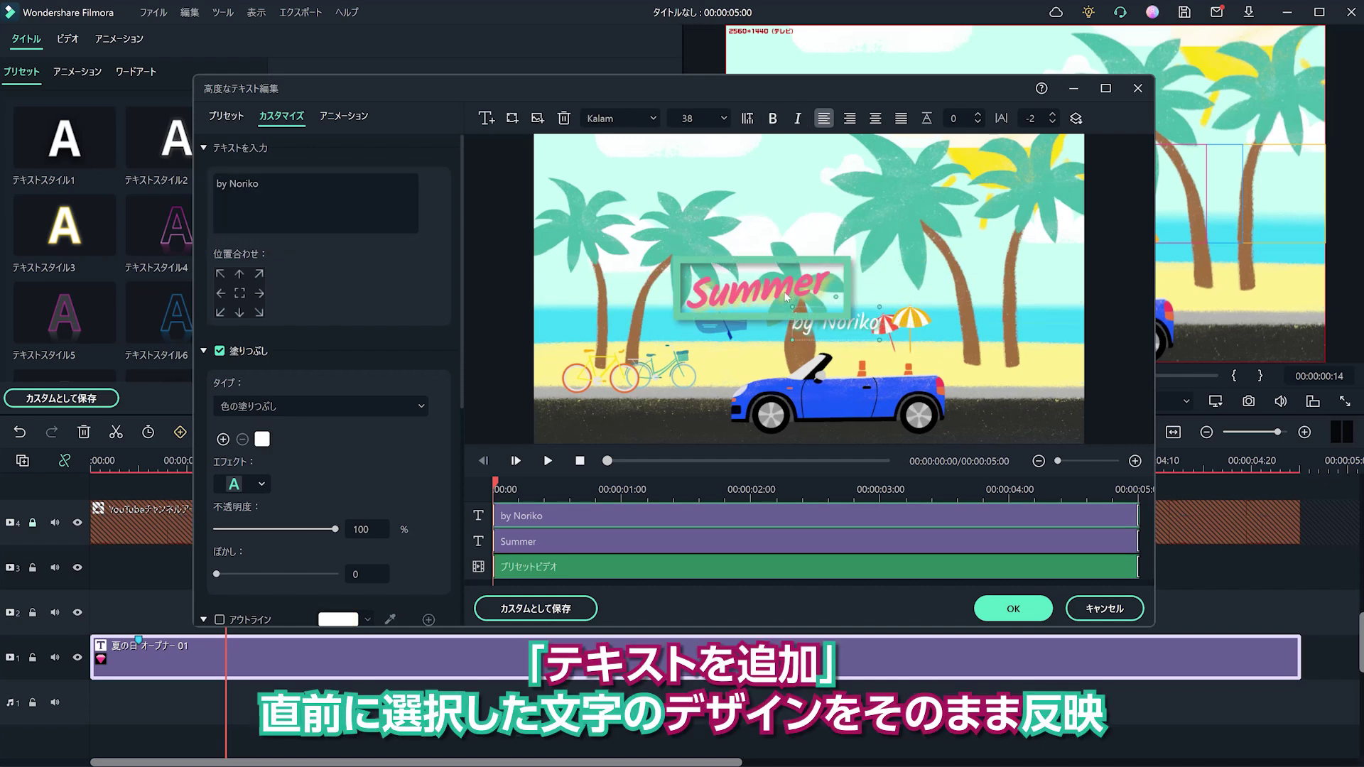
left_click(487, 118)
double_click(843, 224)
type("Channel")
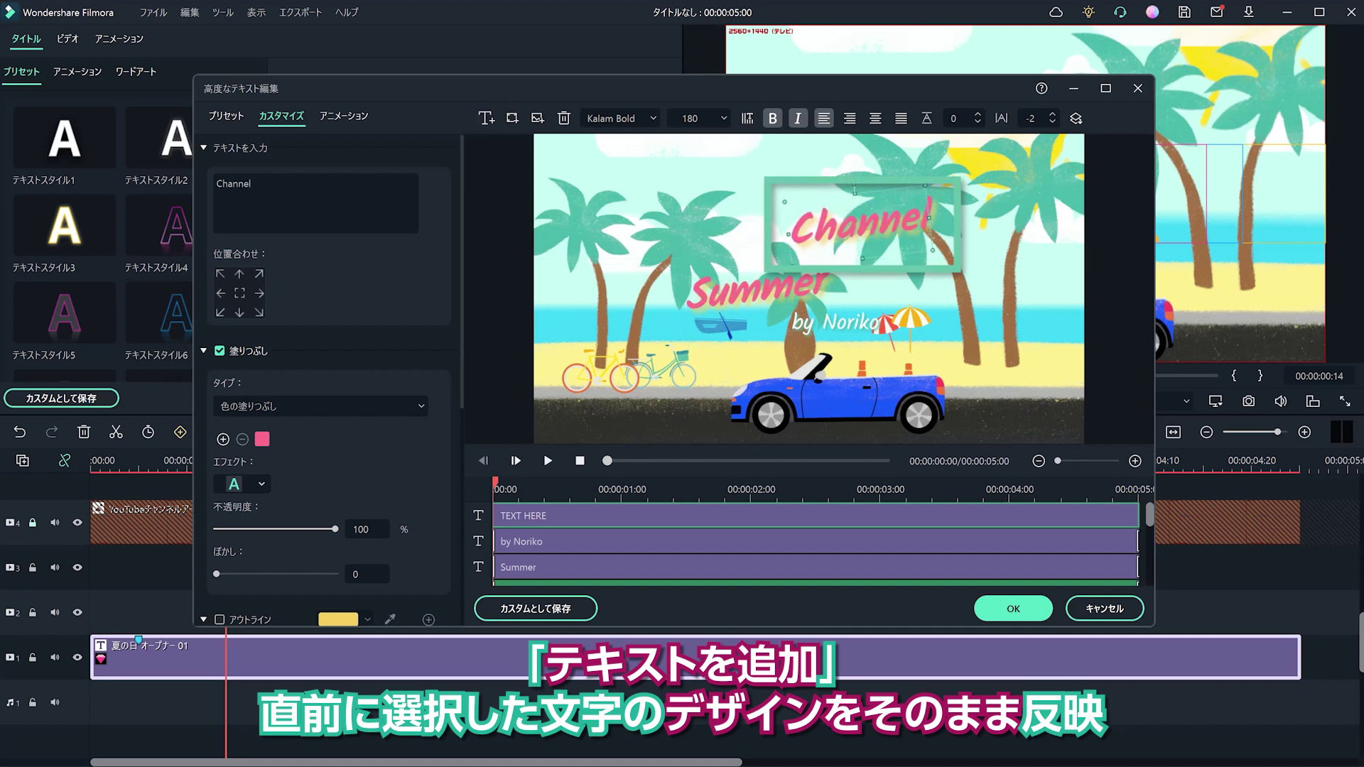
left_click(990, 254)
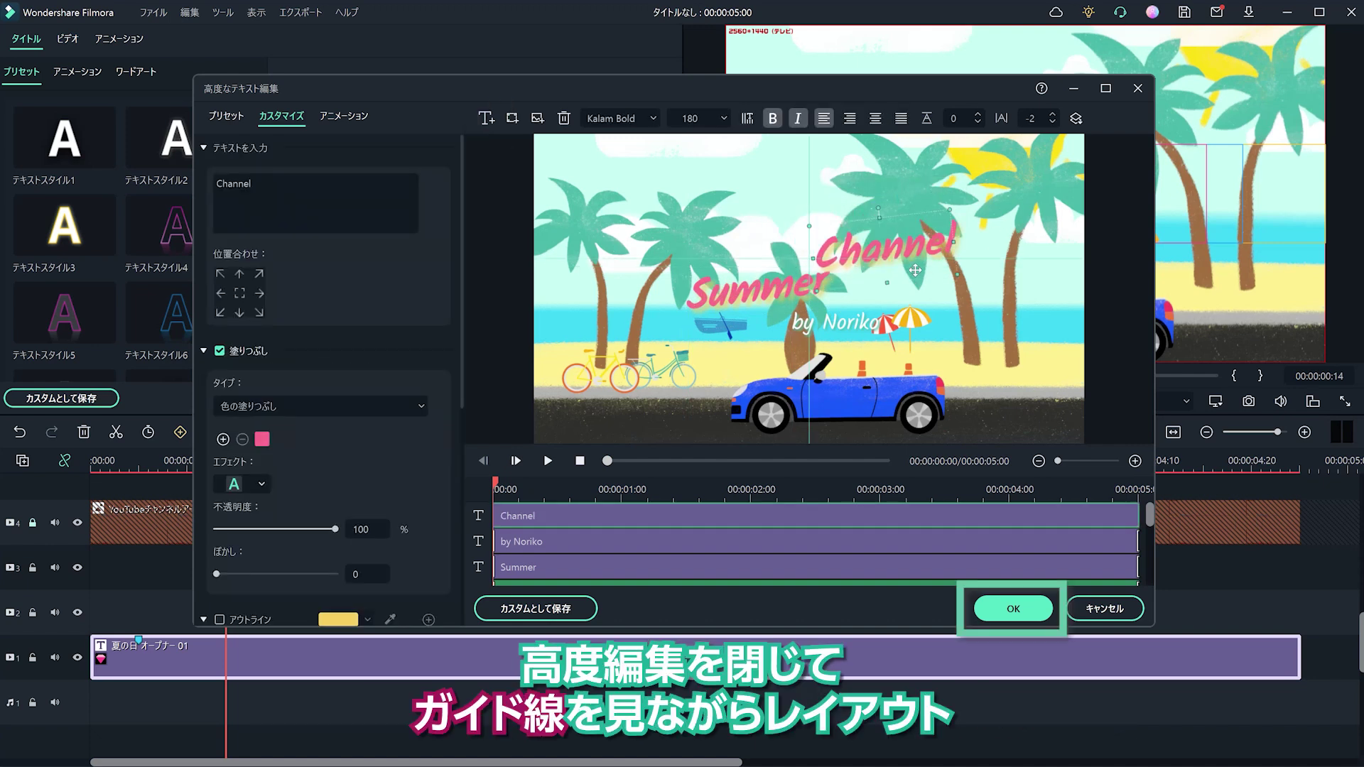
left_click_drag(881, 161, 904, 290)
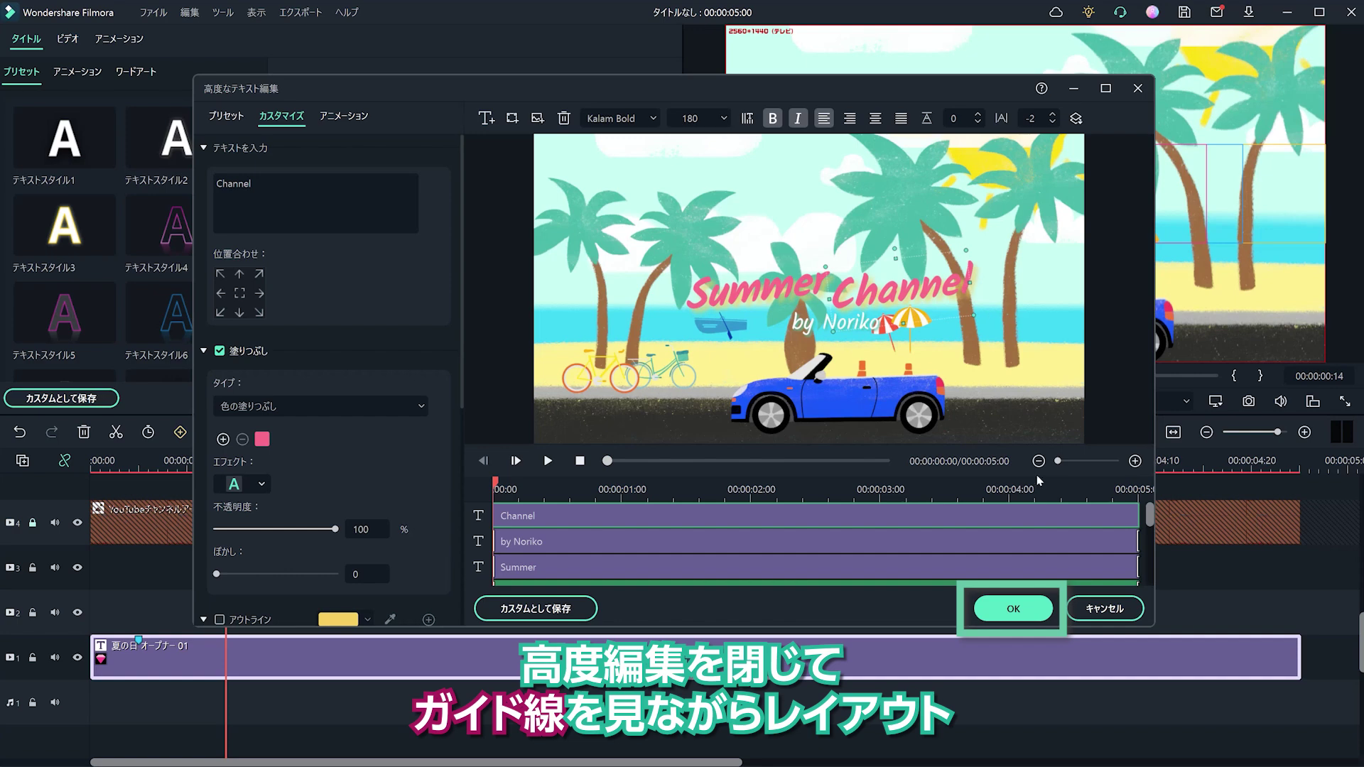
left_click(995, 611)
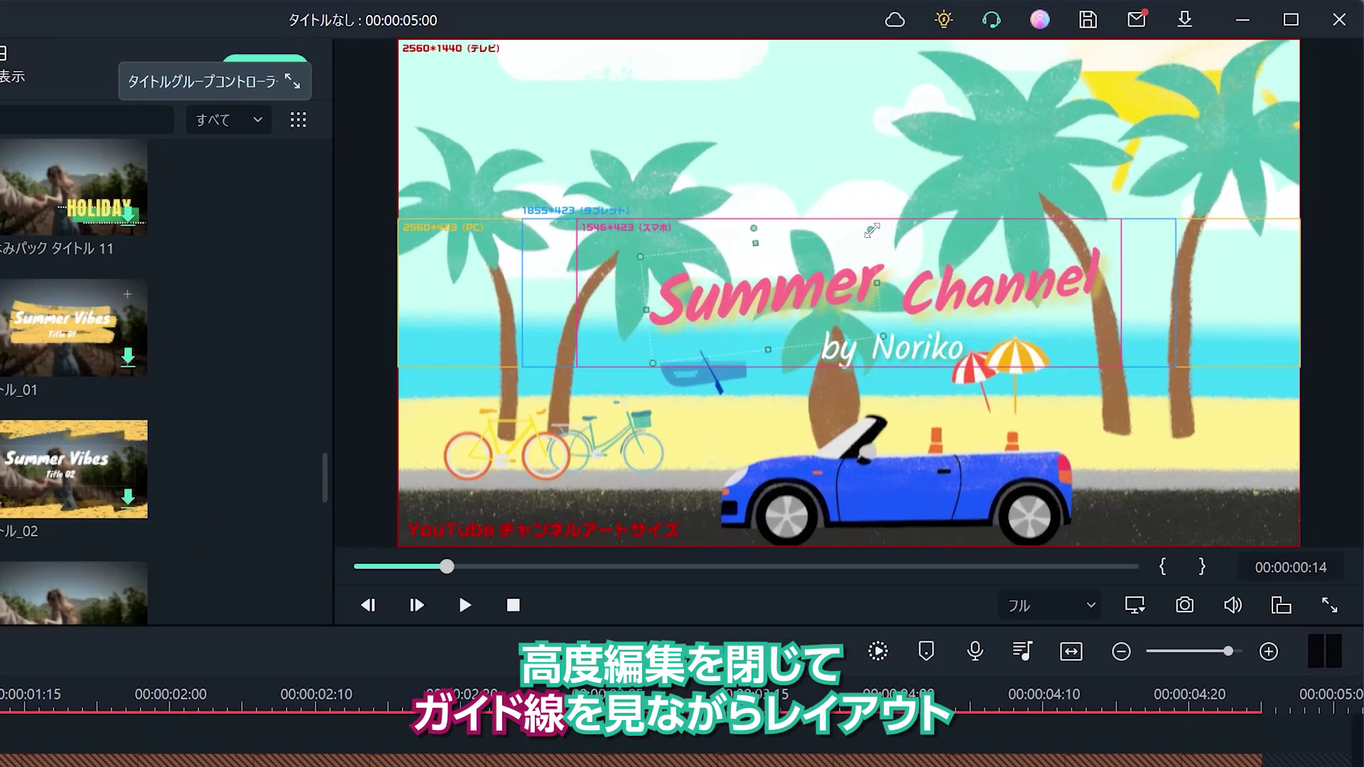
Resize and position the Summer text and the byline to fit the 1546×423 smartphone area of the guide.
left_click_drag(897, 232, 958, 232)
left_click_drag(883, 274, 890, 275)
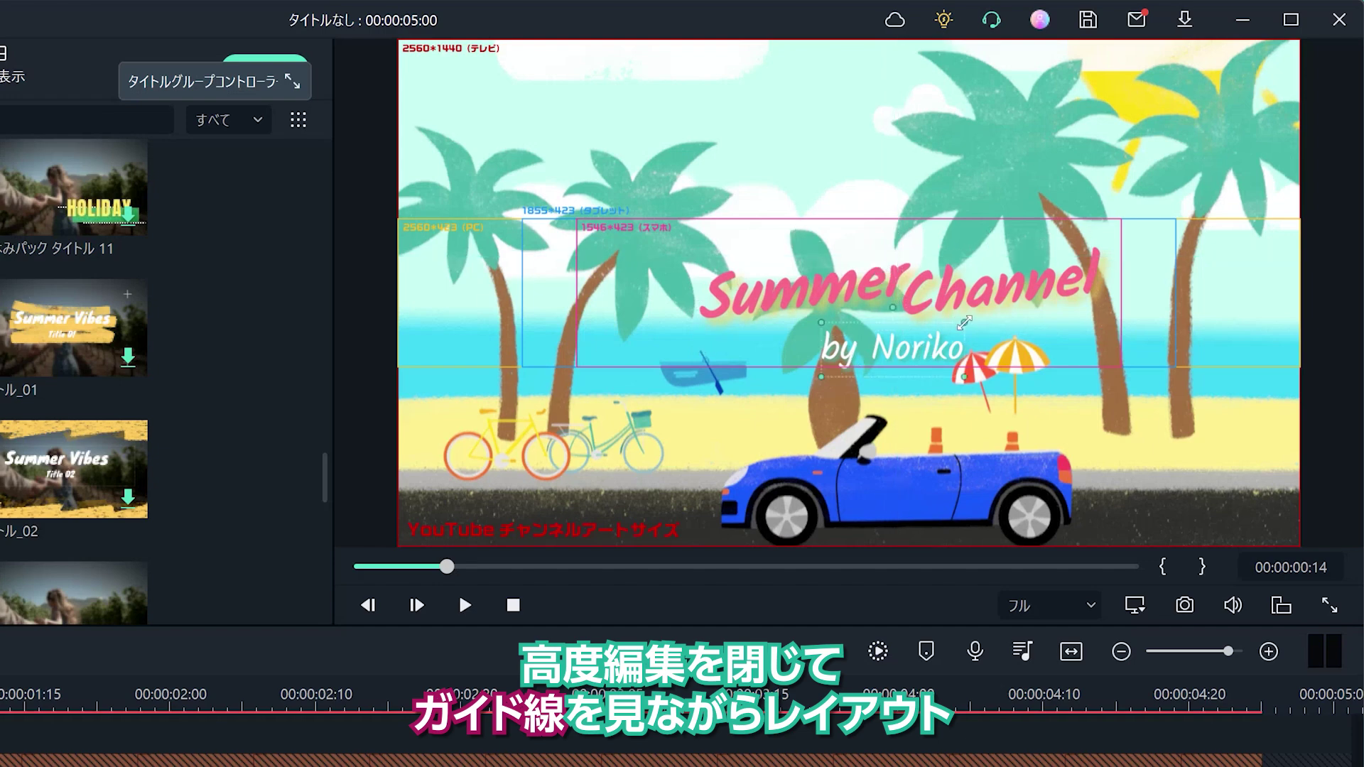
left_click_drag(903, 352, 916, 344)
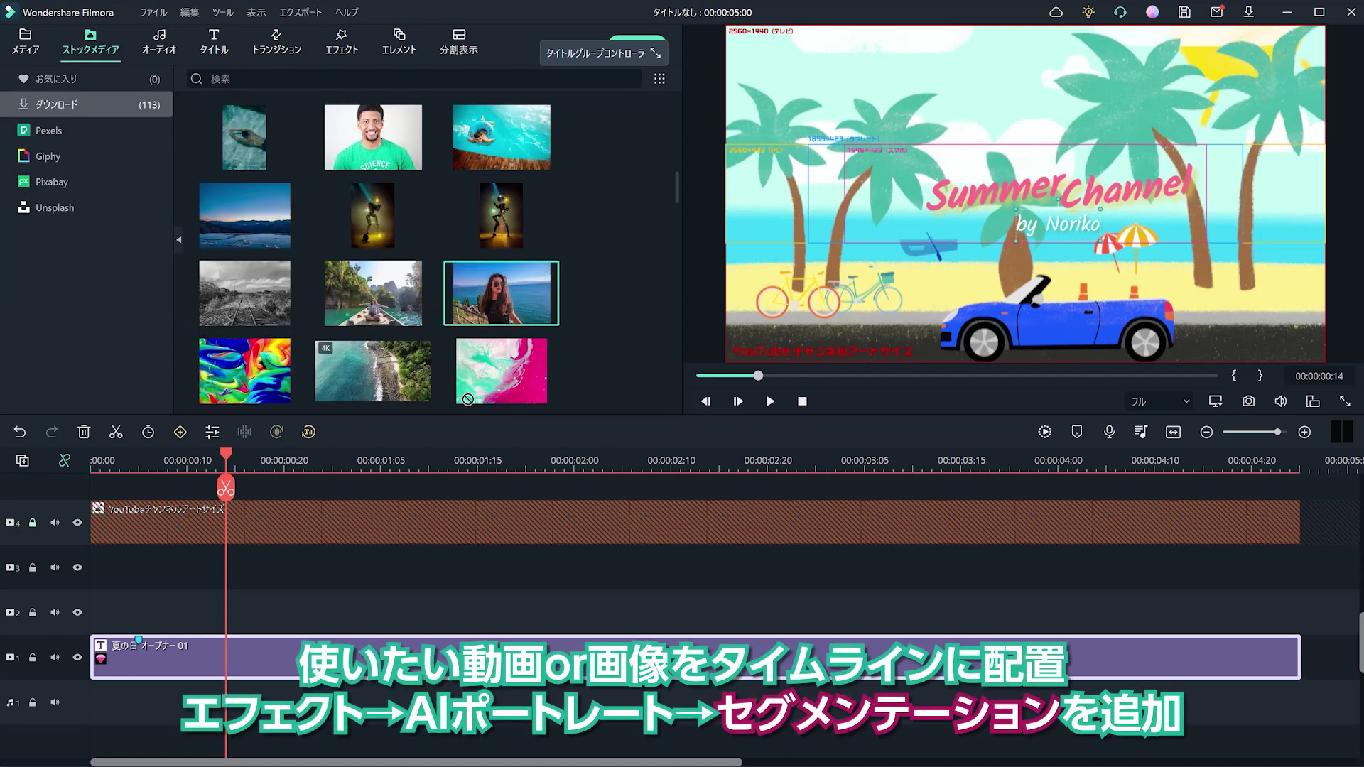
Place the stock photo of the woman in sunglasses on track 2 after the title clip and move the playhead to 00:00:05:20.
left_click_drag(501, 293, 284, 613)
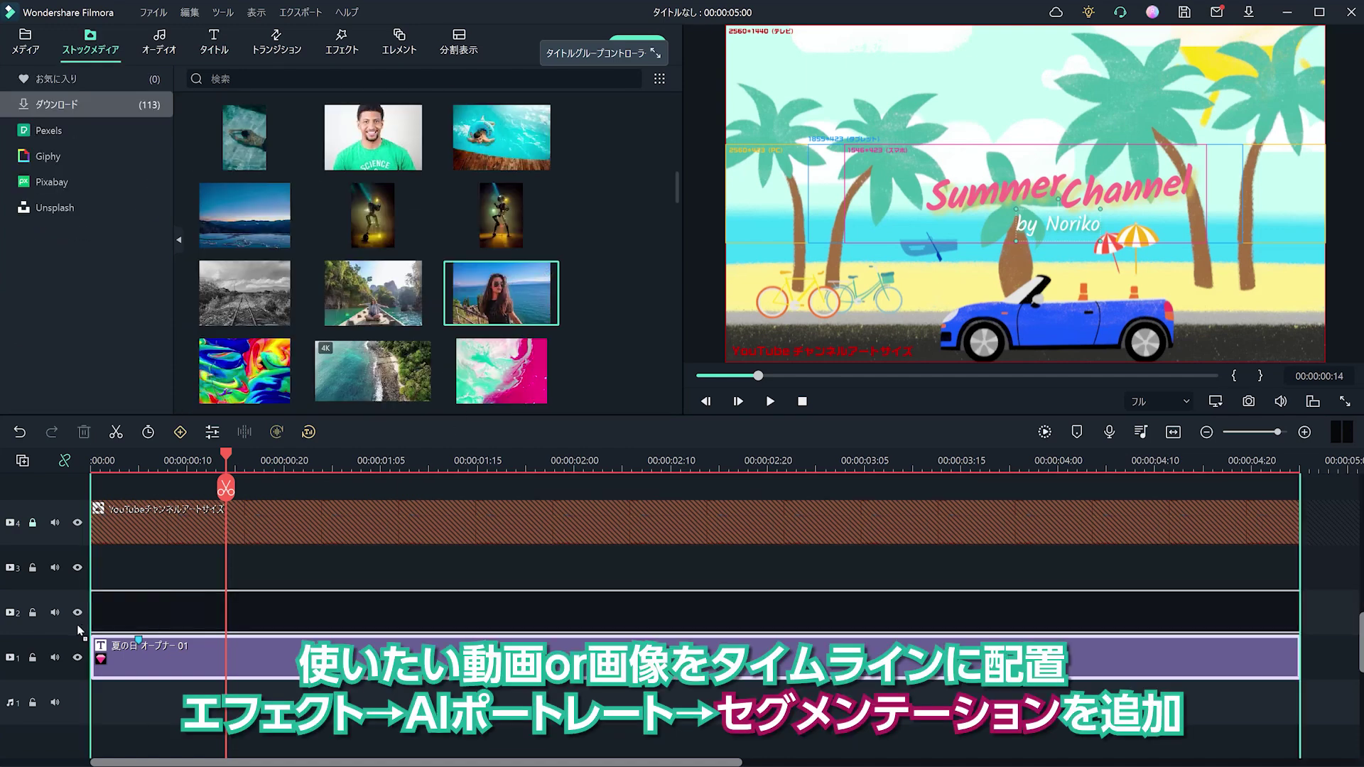
left_click_drag(872, 575, 1025, 613)
left_click(974, 463)
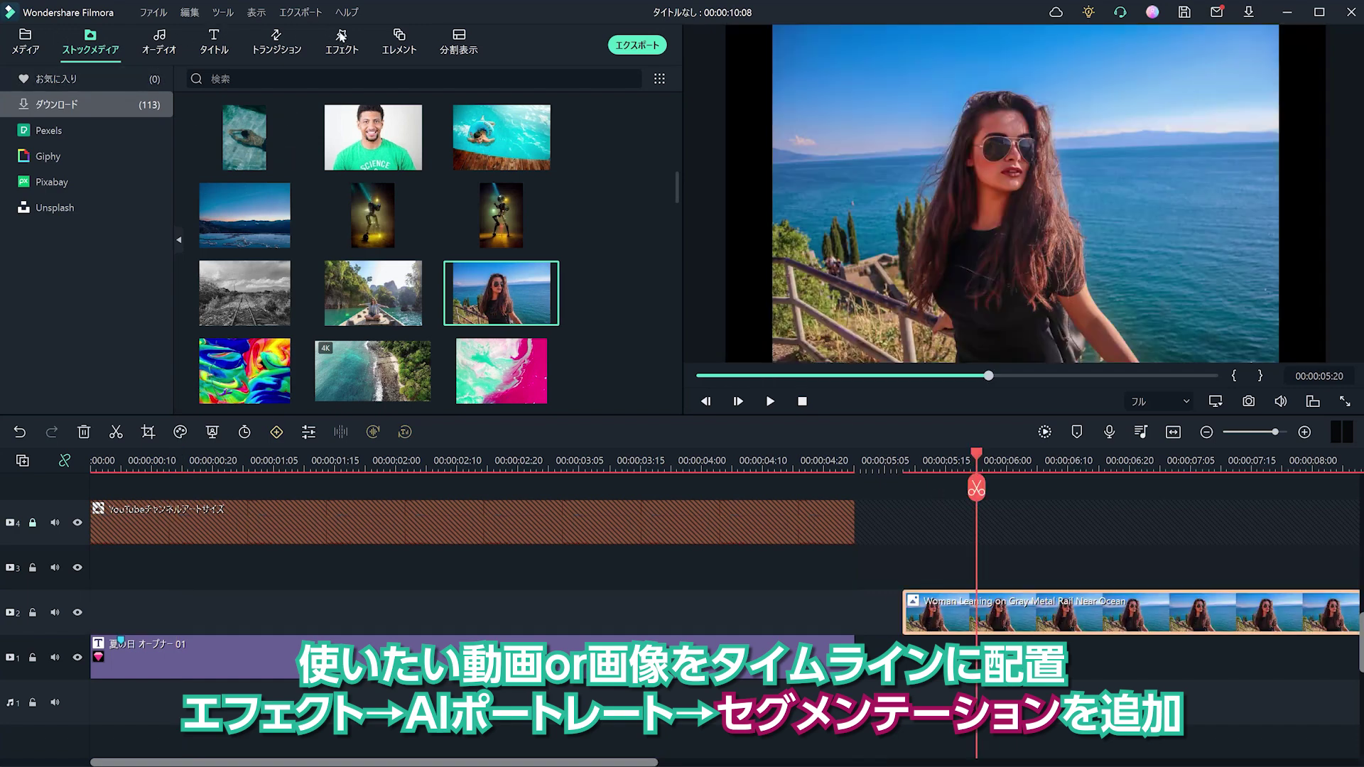
Apply the セグメンテーション AI portrait effect to the woman's clip and take a PNG snapshot of the cutout.
left_click(342, 40)
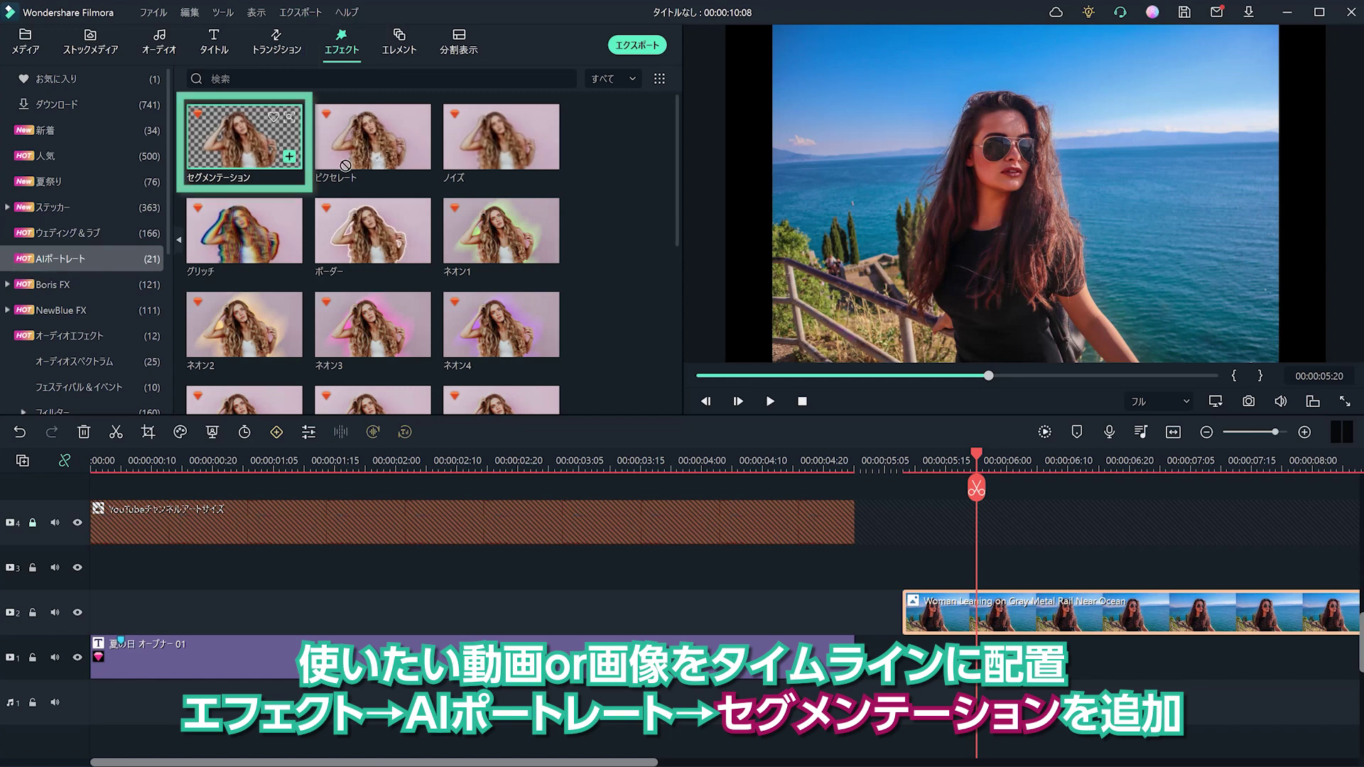
left_click_drag(289, 158, 978, 621)
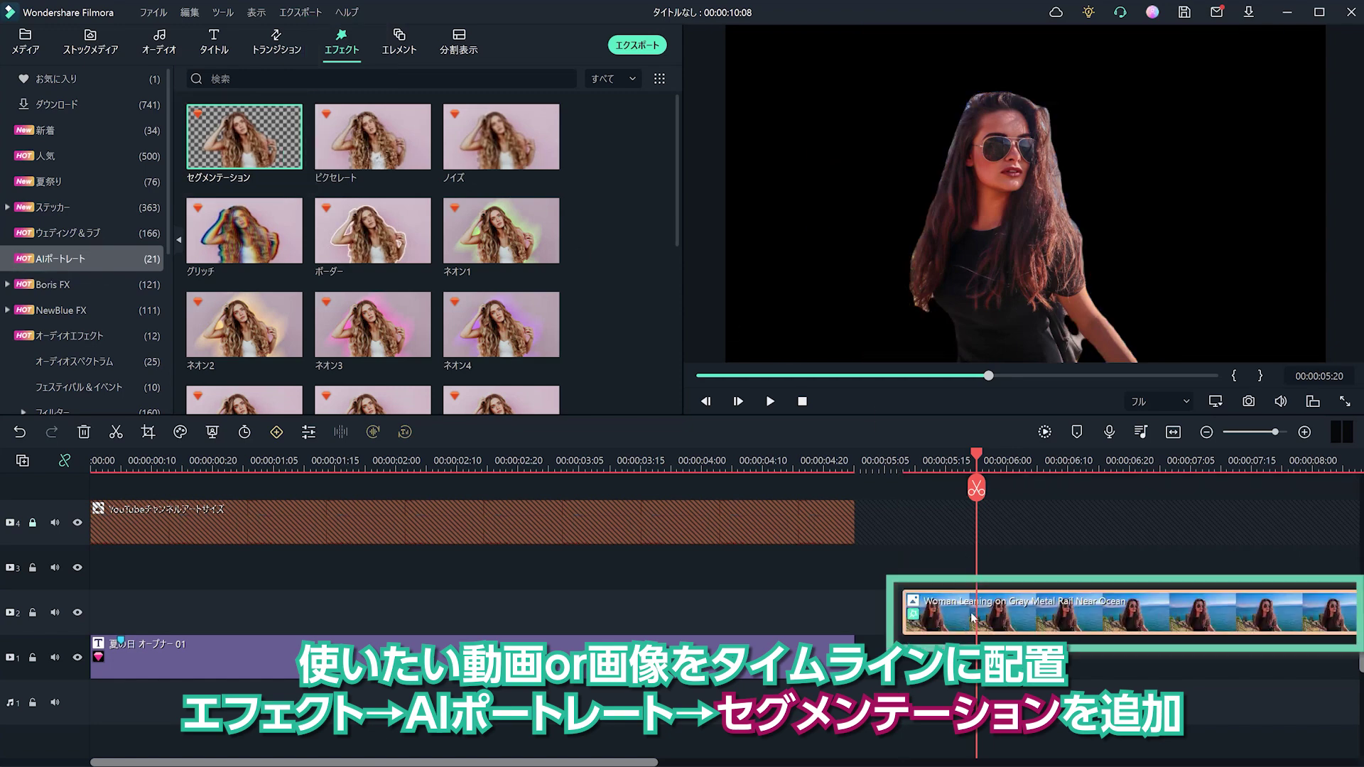
left_click(1169, 602)
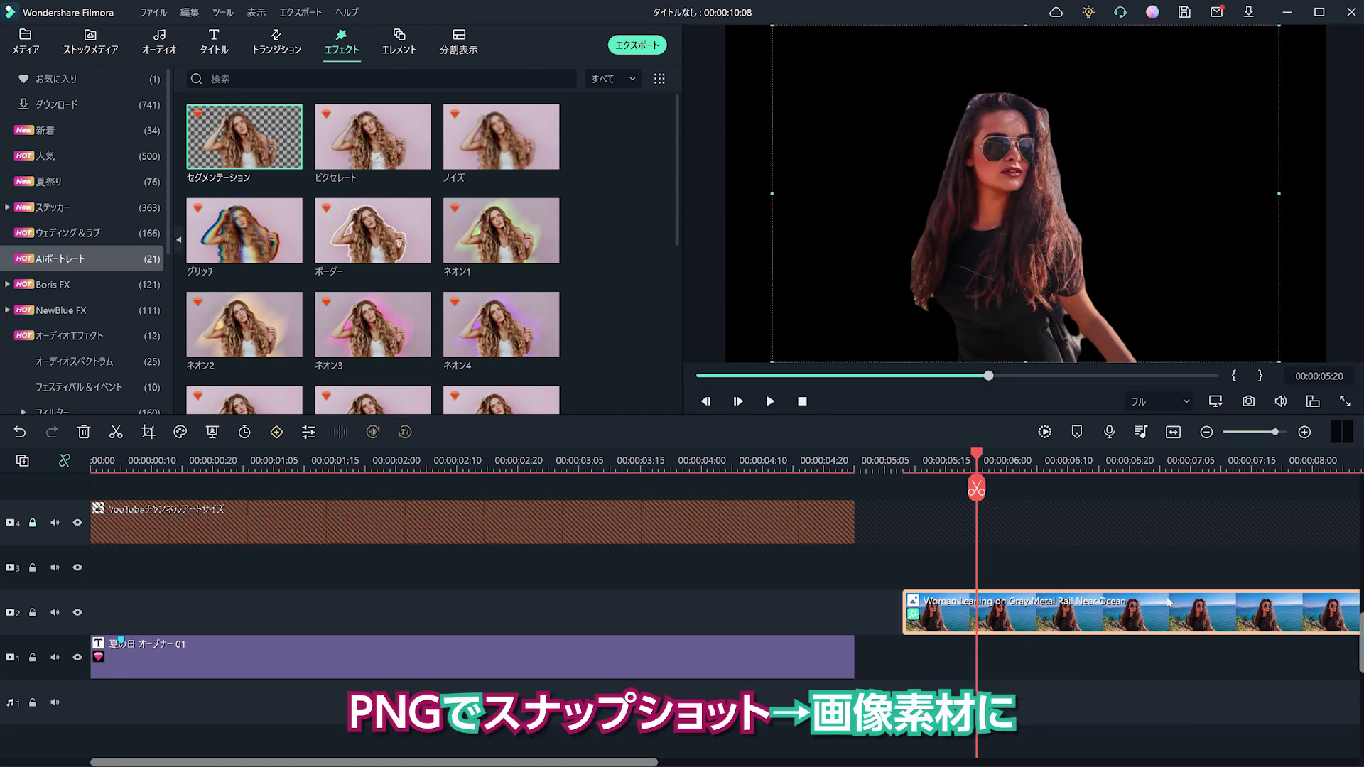
left_click(1249, 402)
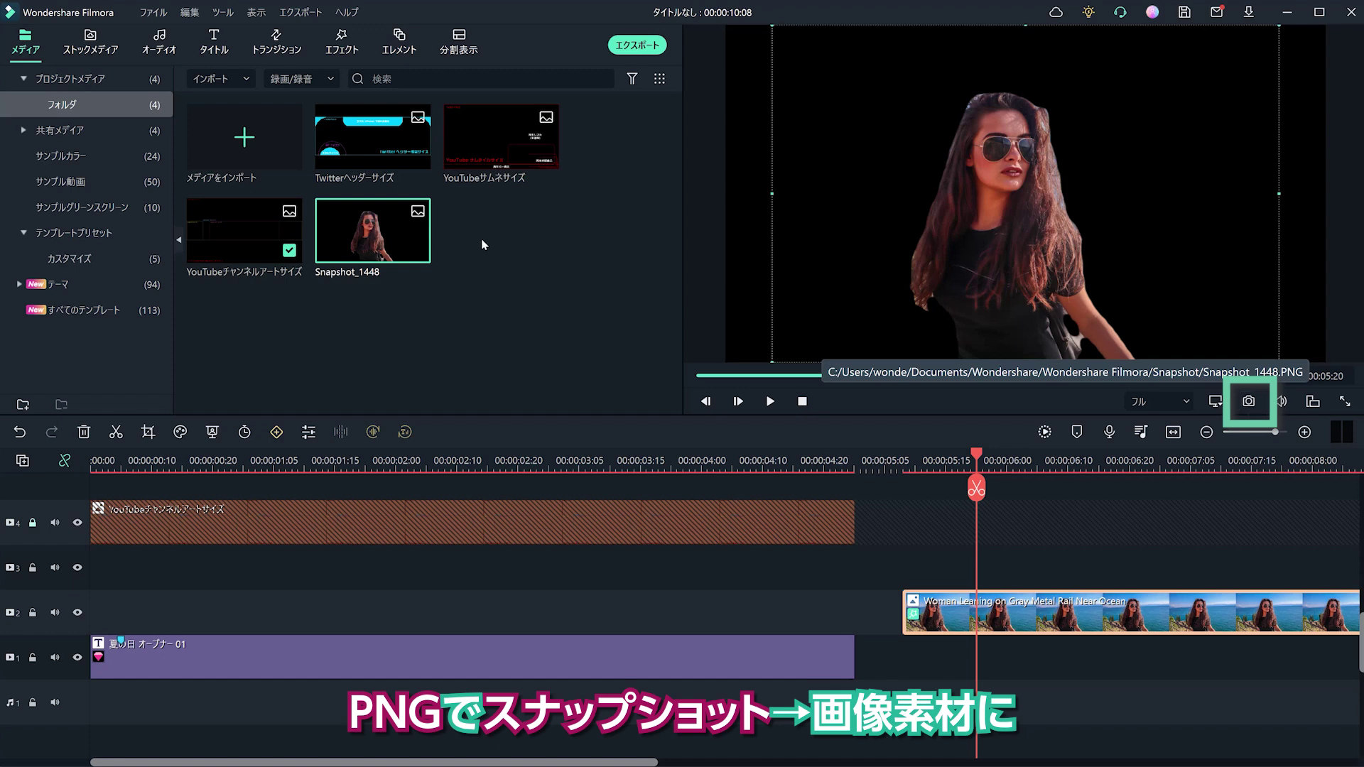
Place Snapshot_1448 on track 3 above the woman's clip.
left_click_drag(387, 245, 855, 589)
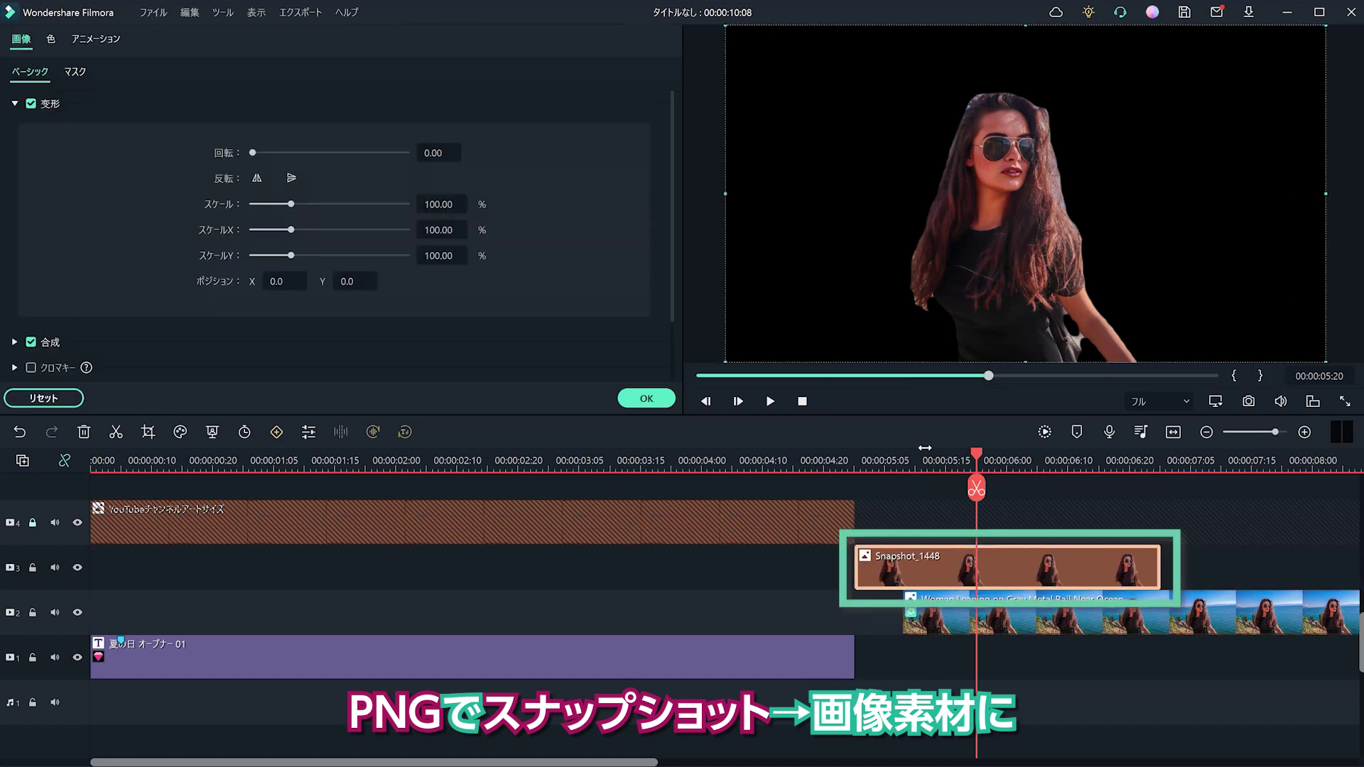
left_click(891, 461)
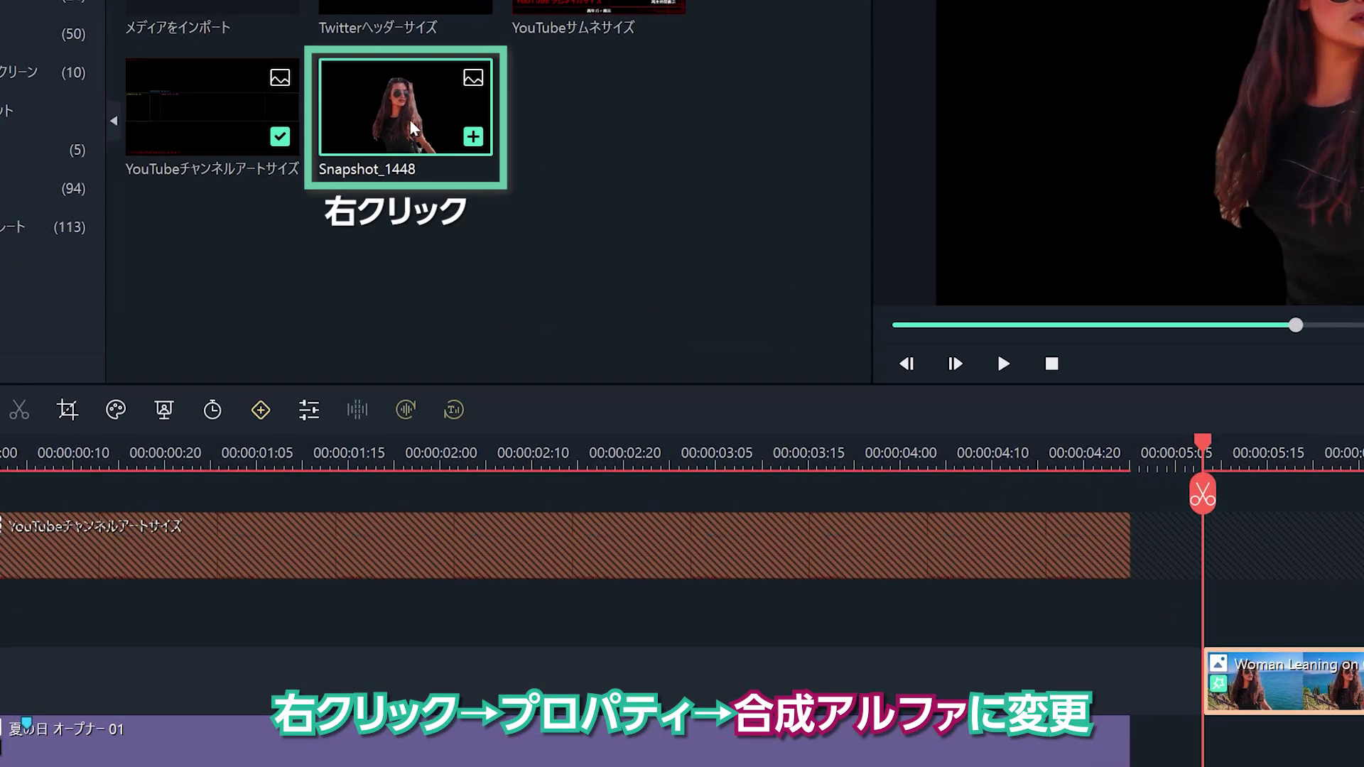
Set the alpha channel of the Snapshot_1448 media to 合成アルファ and place it on track 2 at the start, above the title clip.
right_click(378, 244)
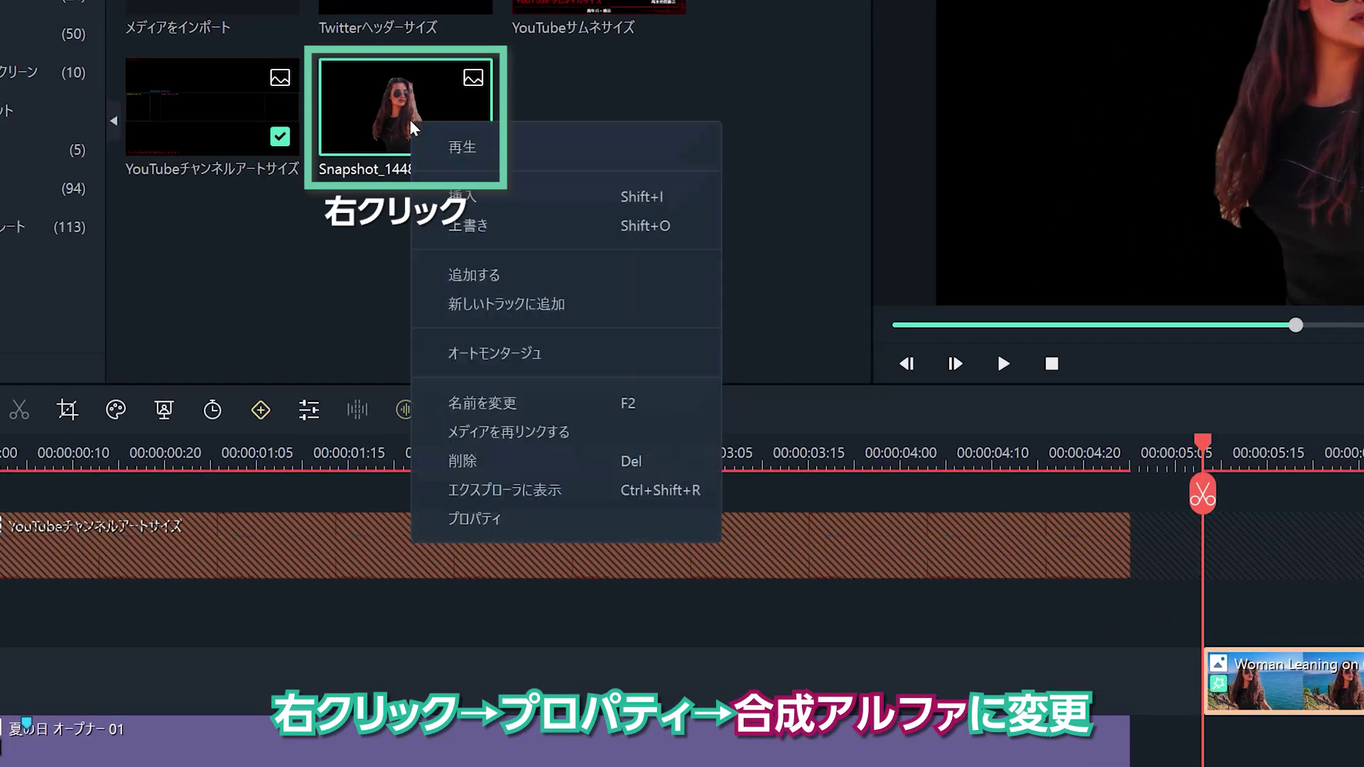
left_click(570, 521)
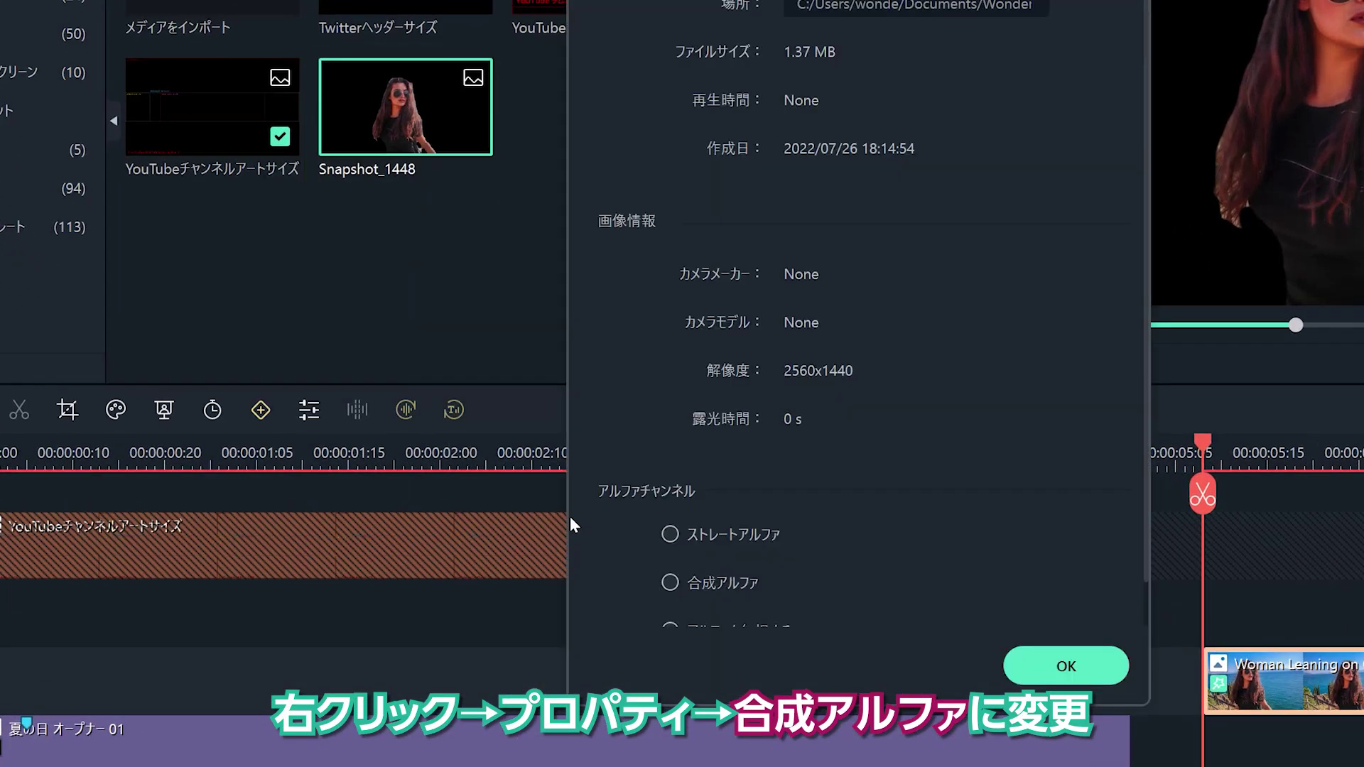
scroll(711, 540, "down", 1)
left_click(740, 539)
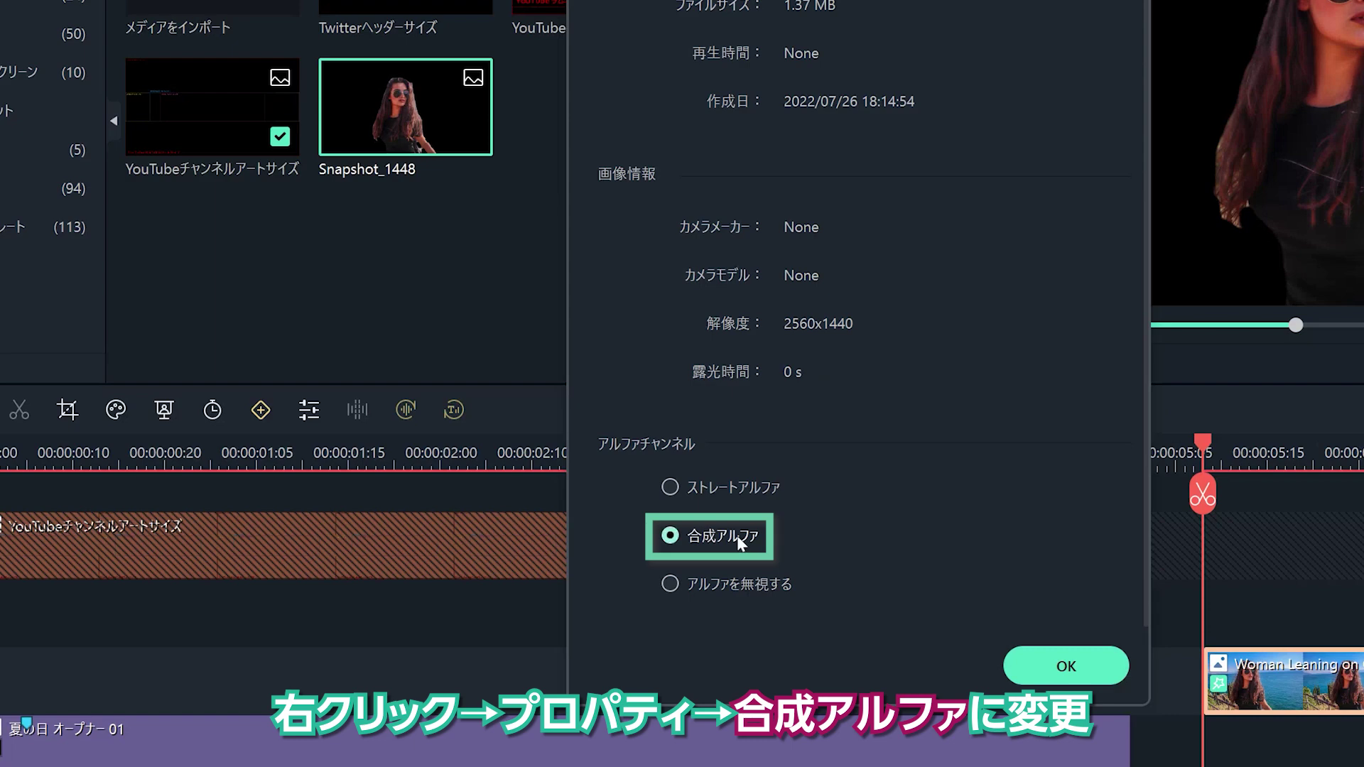
left_click(1052, 664)
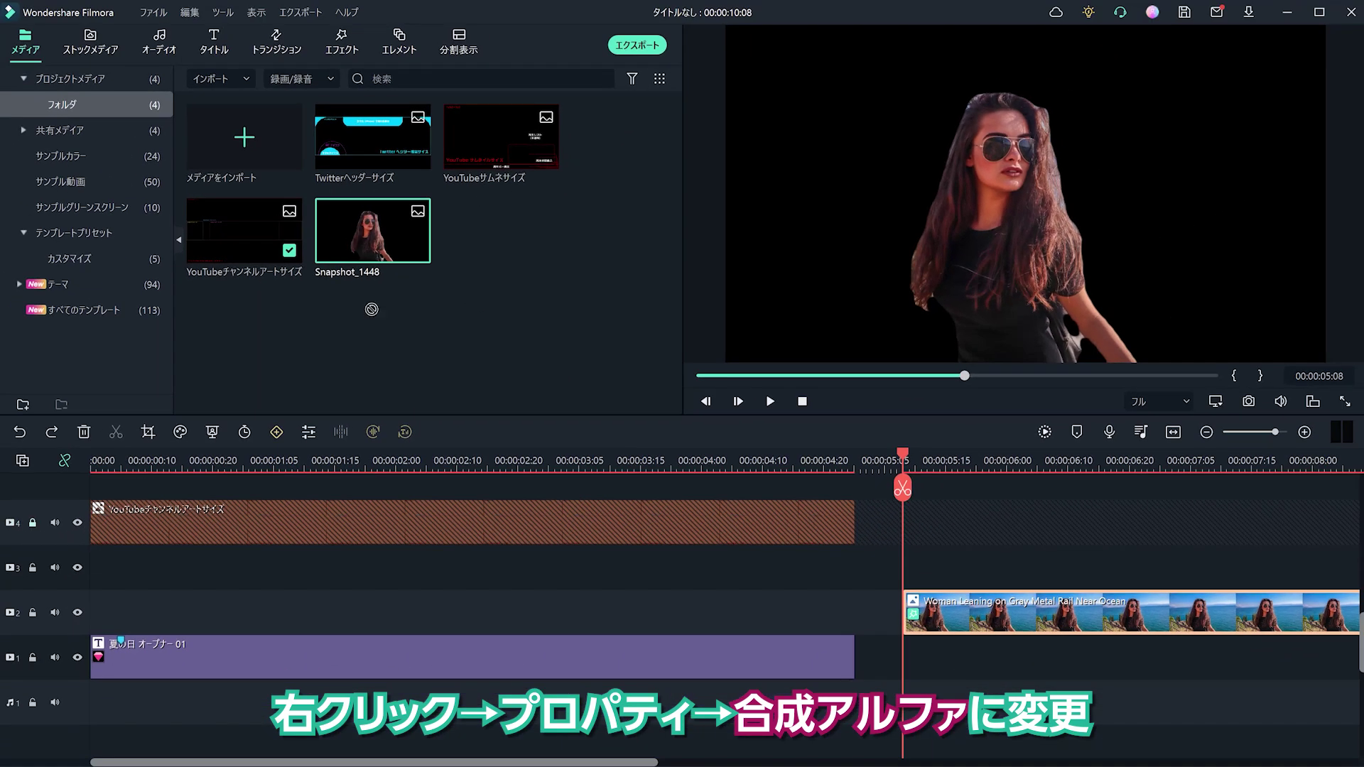
left_click_drag(372, 309, 241, 613)
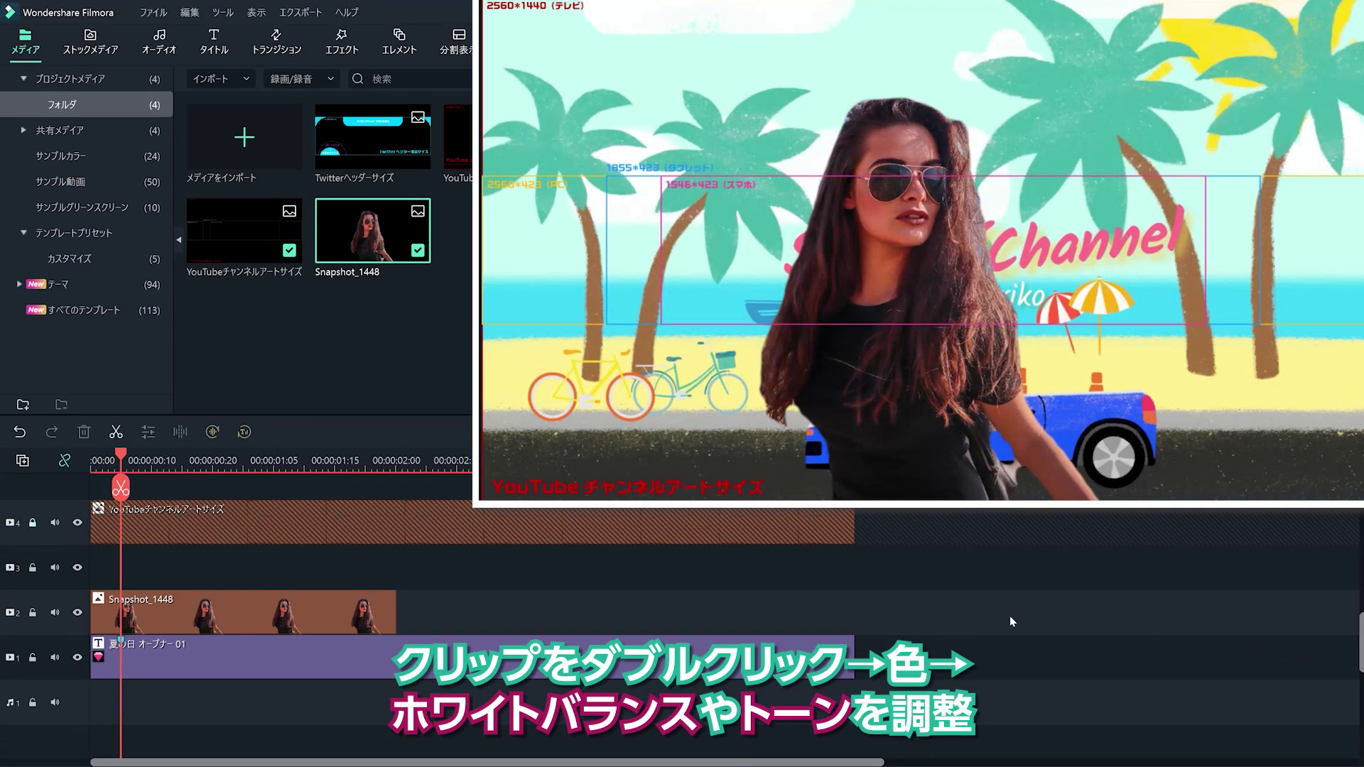
Adjust the white balance and tone of the Snapshot_1448 clip on track 2 to suit the summer background.
double_click(311, 603)
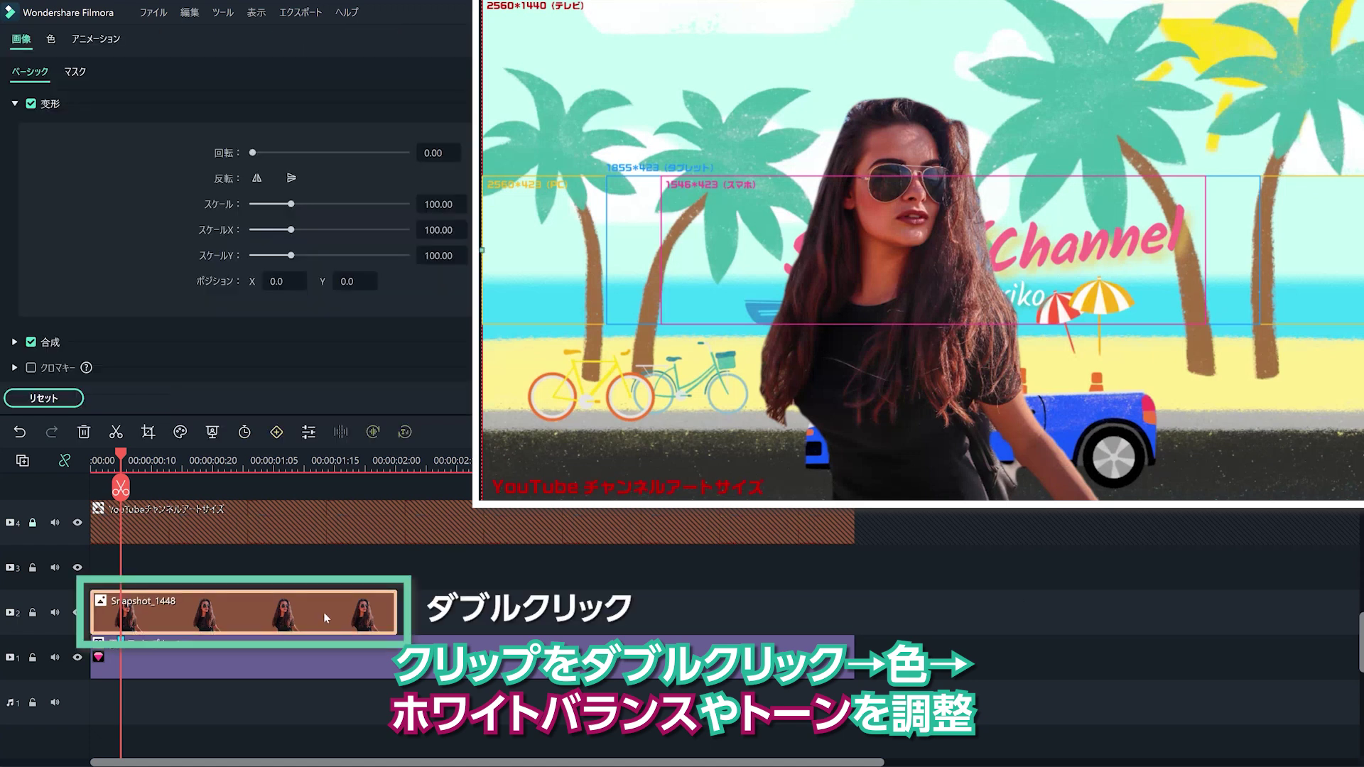
left_click(55, 46)
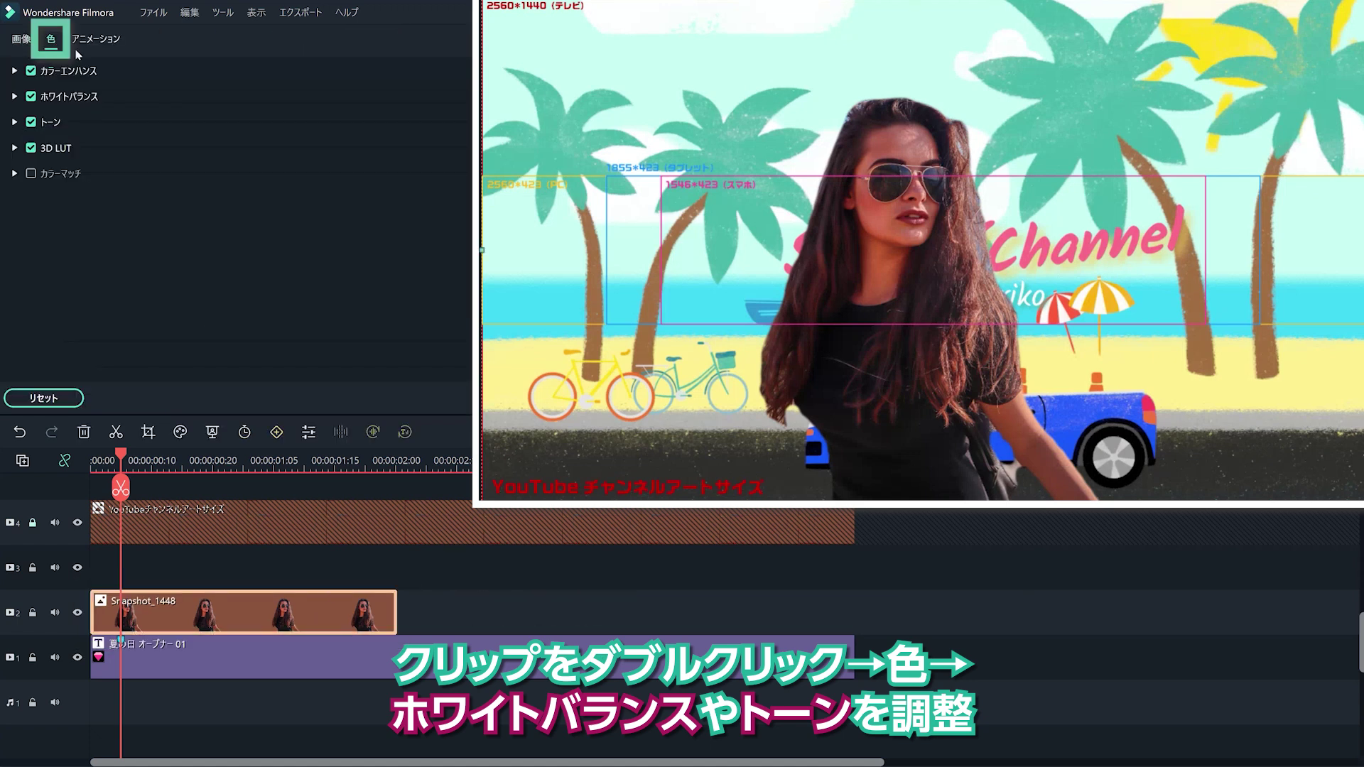
left_click(13, 97)
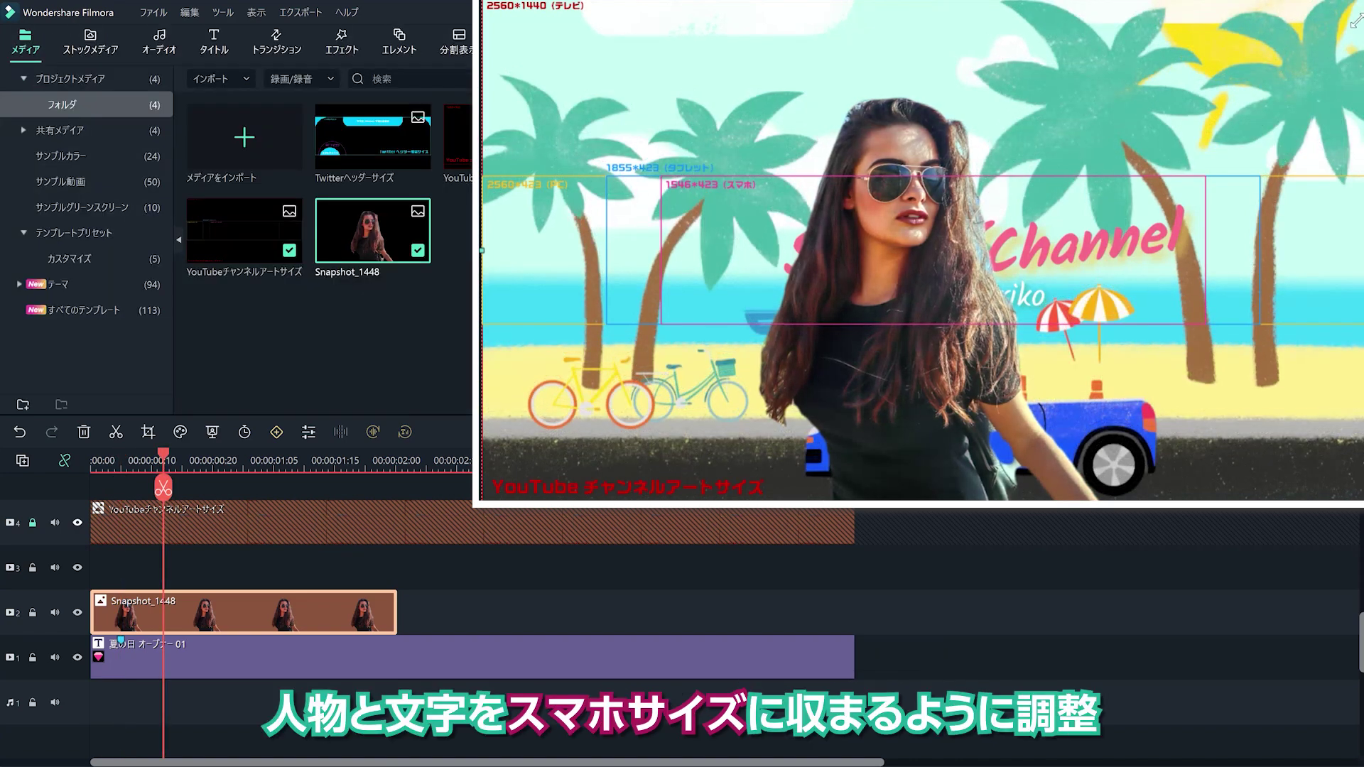
Arrange the woman cutout beside the Summer Channel text so both fit the guide's 1546×423 smartphone area.
left_click(765, 652)
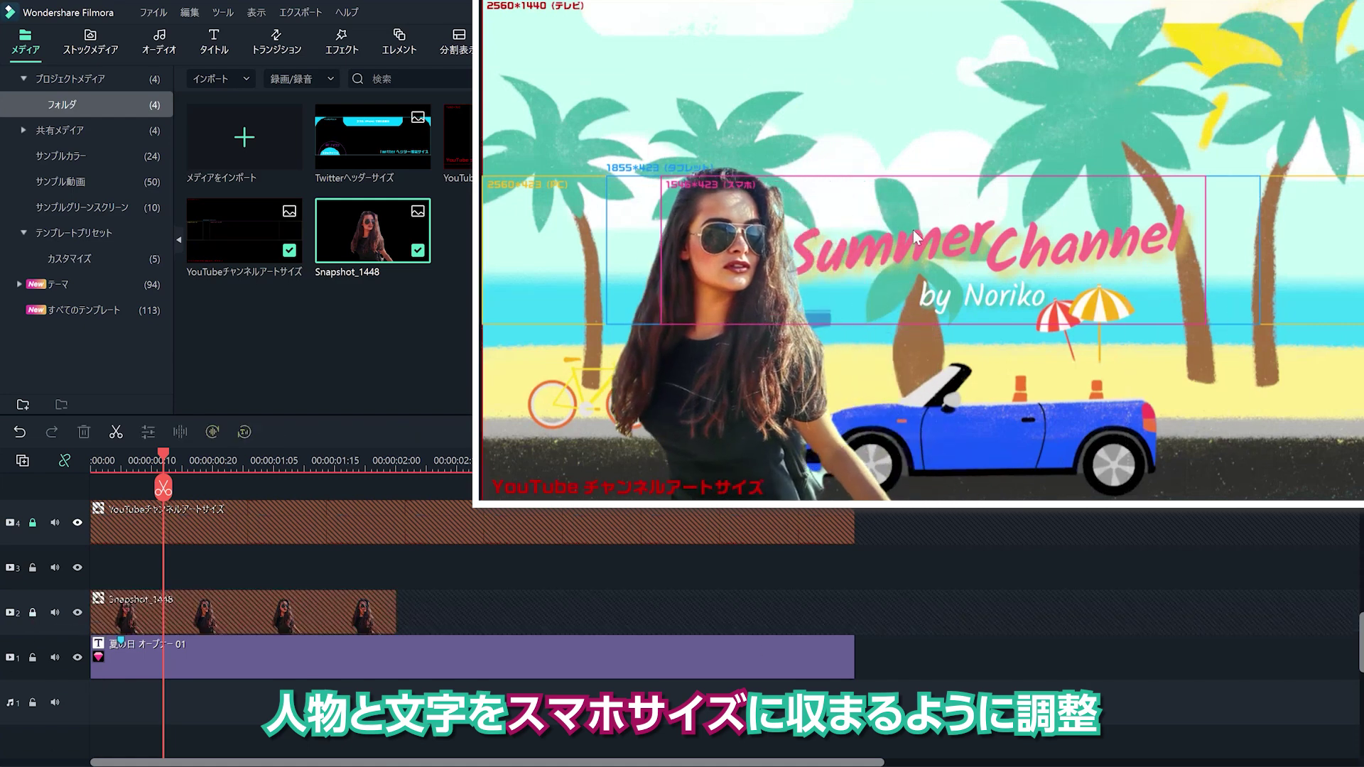
mouse_move(989, 249)
left_mouse_down()
mouse_move(1003, 255)
mouse_move(992, 253)
left_mouse_up()
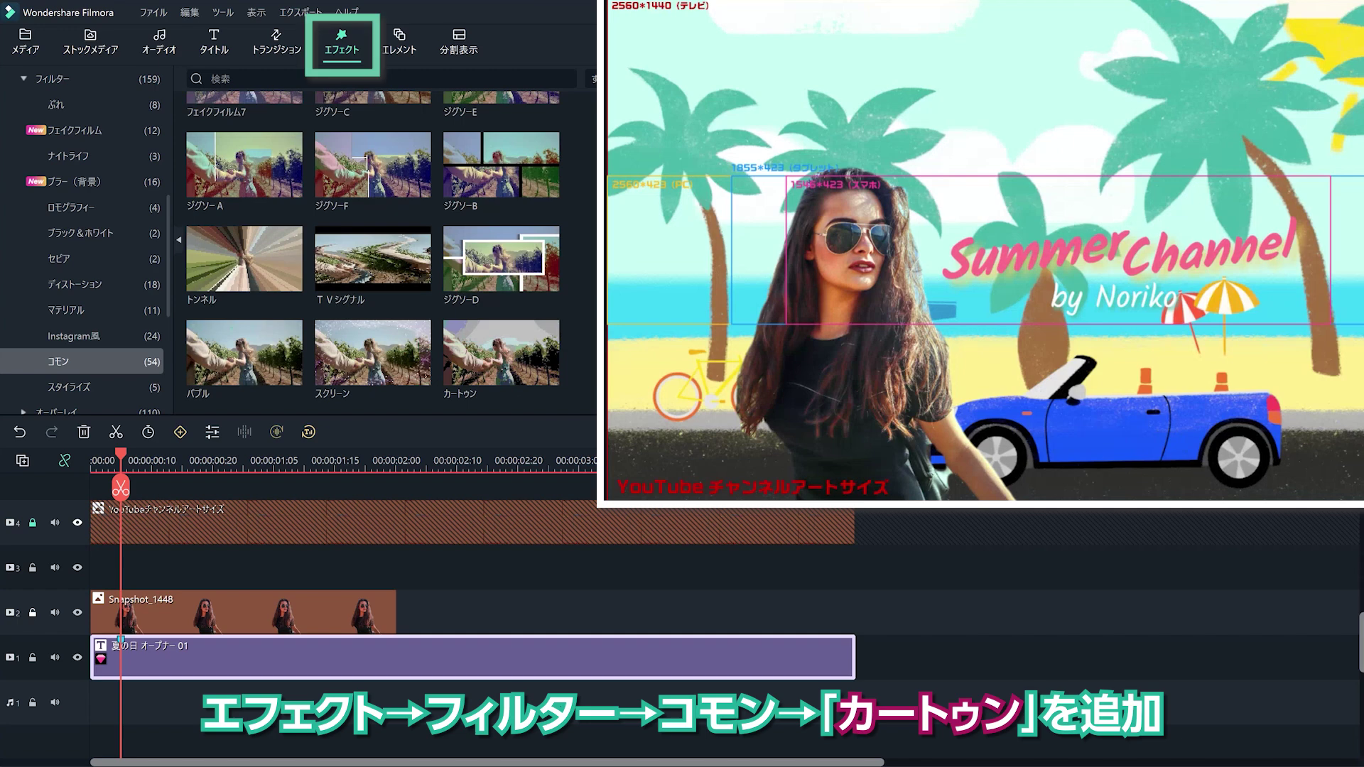
Add the カートゥン filter from the コモン category to track 3, over the full length of the title clip.
scroll(373, 249, "down", 2)
mouse_move(517, 174)
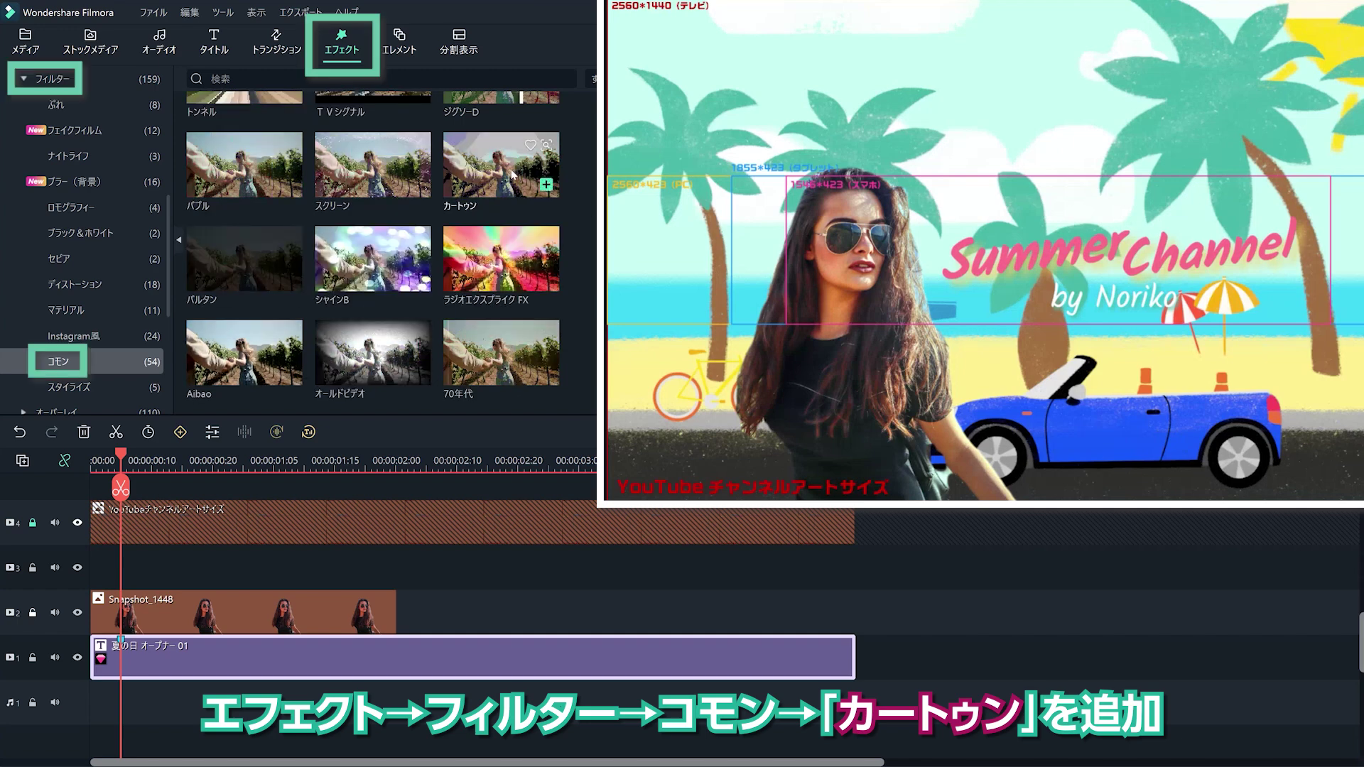
left_click_drag(516, 173, 78, 571)
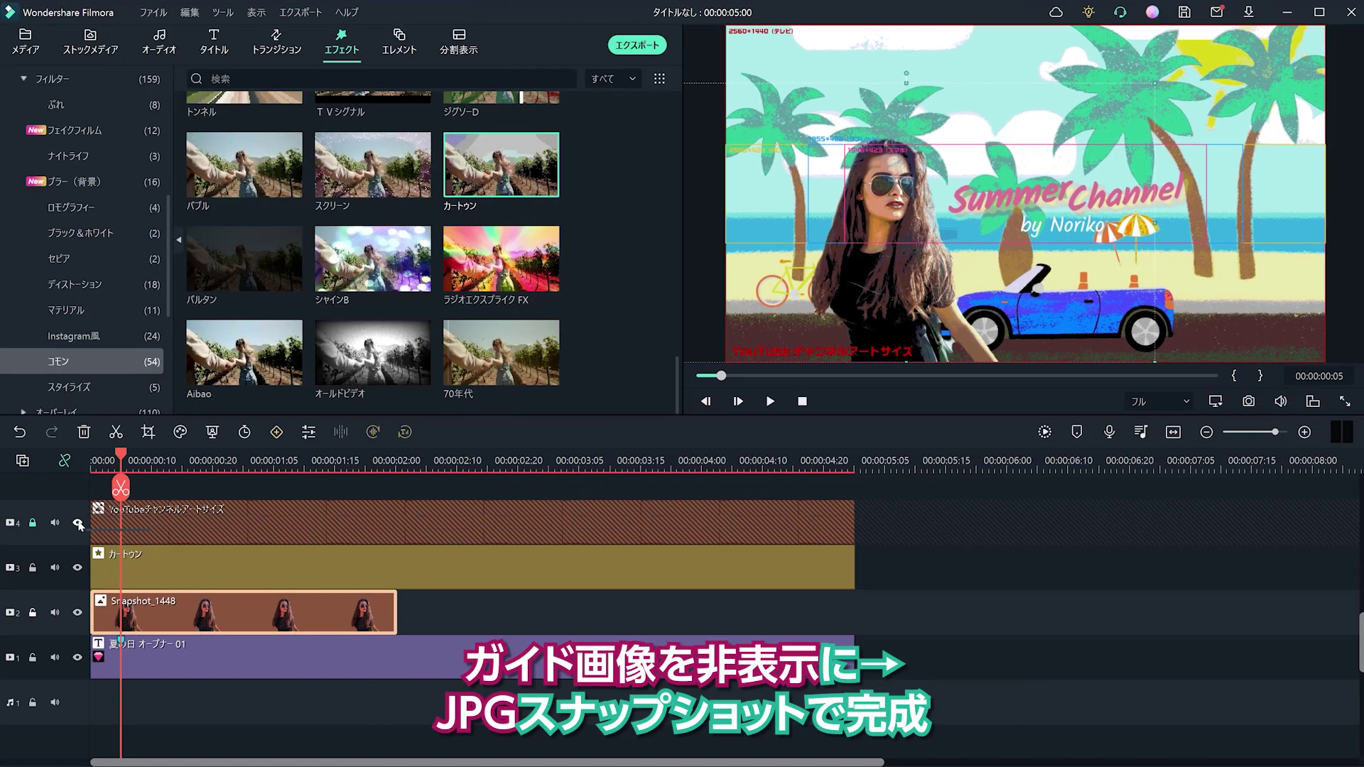
Hide the YouTube channel art guide track and take a JPG snapshot of the finished design.
left_click(77, 524)
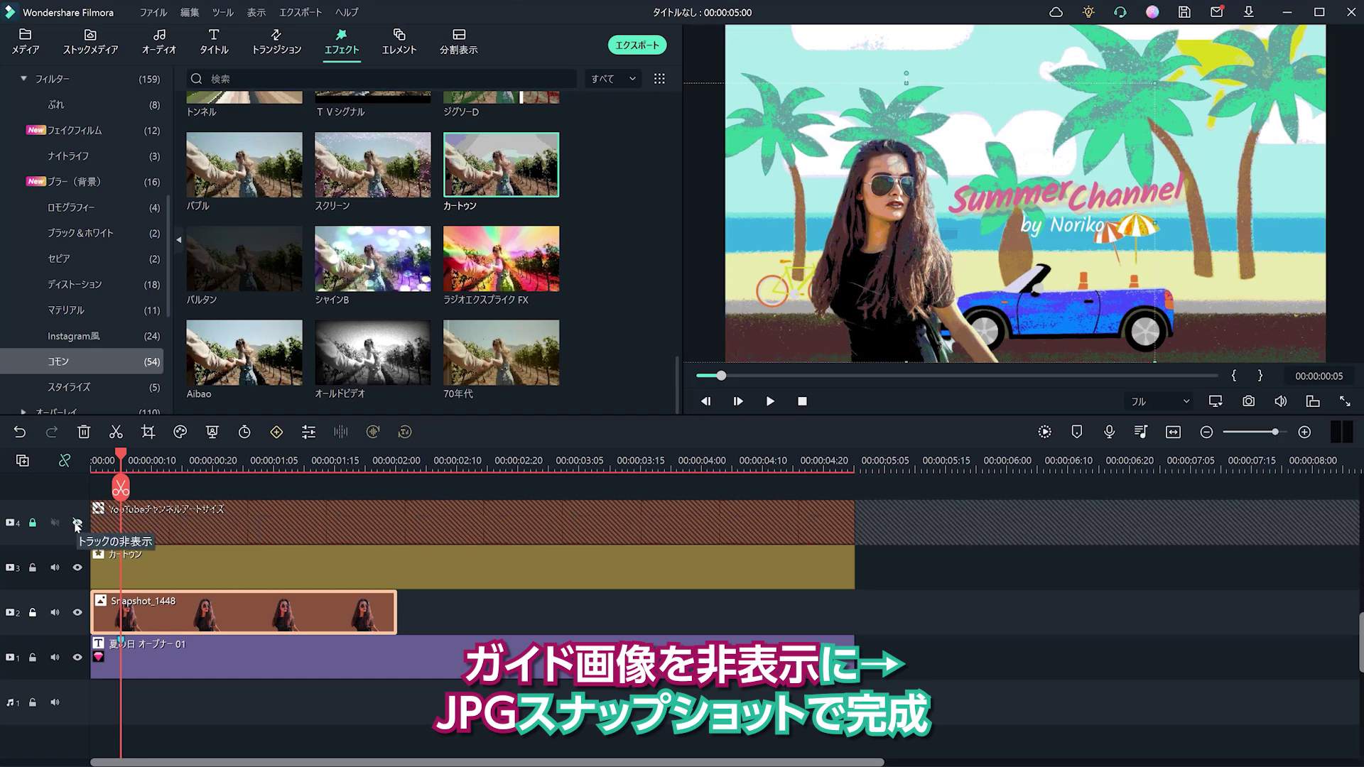
left_click(1249, 402)
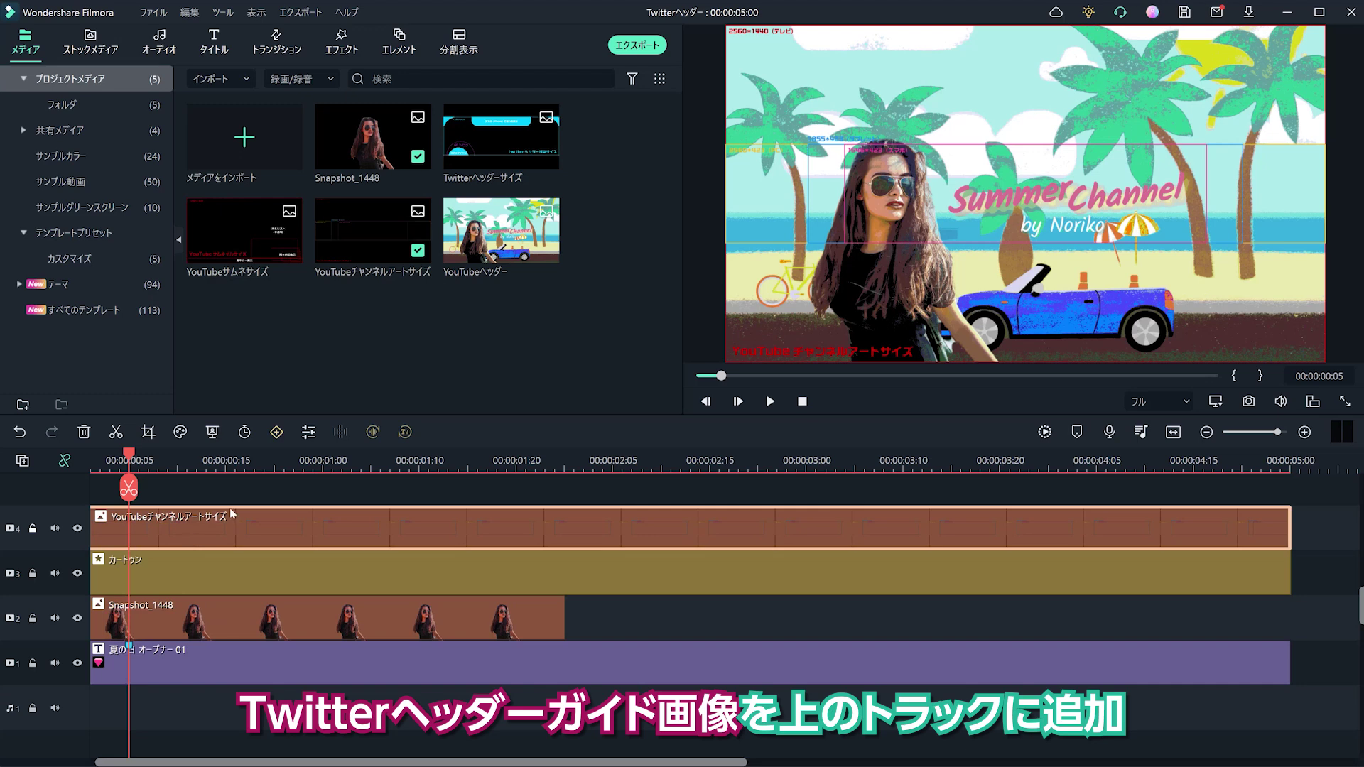
Replace the guide on track 4 with the Twitterヘッダーサイズ image and set the project resolution to 1500×500.
left_click_drag(489, 151, 152, 532)
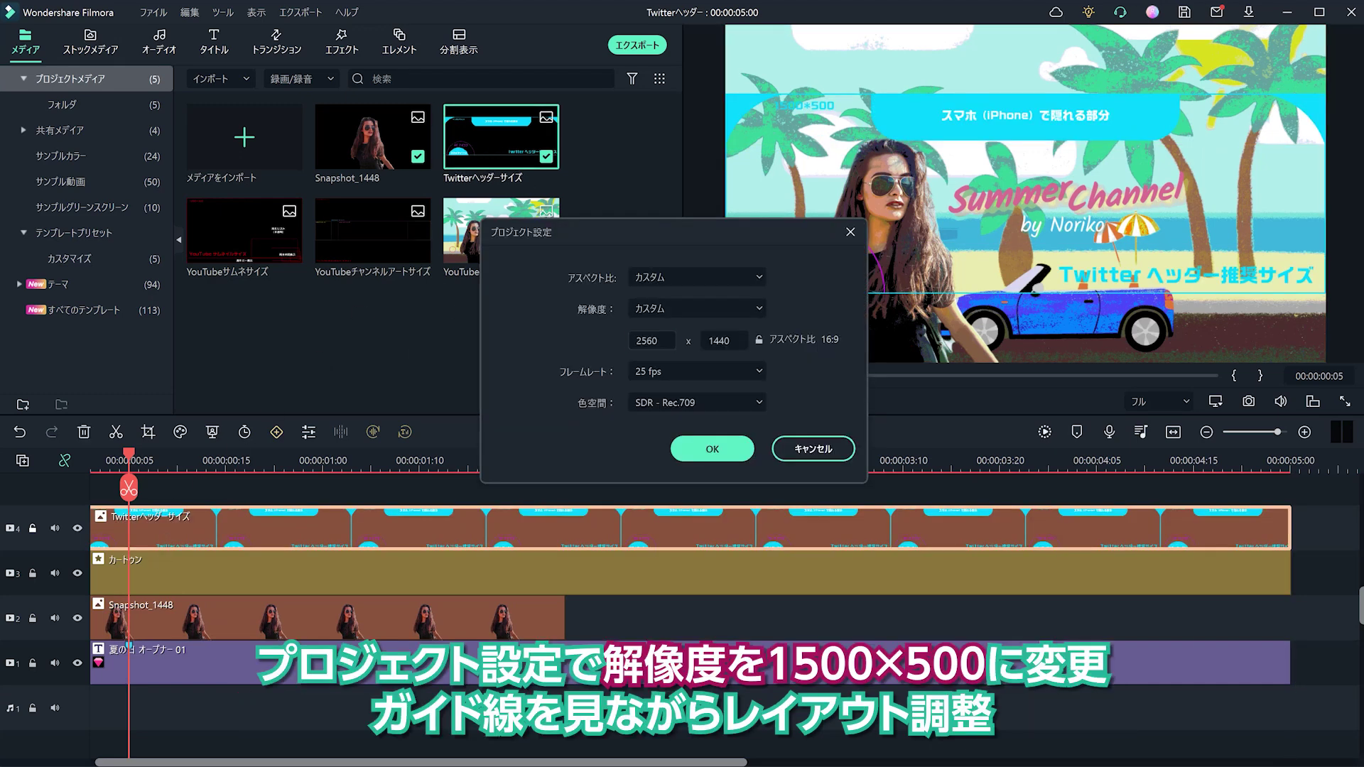
type("1500")
key("Tab")
type("500")
key("Tab")
left_click(712, 449)
Enlarge and reposition the background, woman and title text to fill the header frame, keeping woman and text clear of the guide's hidden top area.
right_click(536, 120)
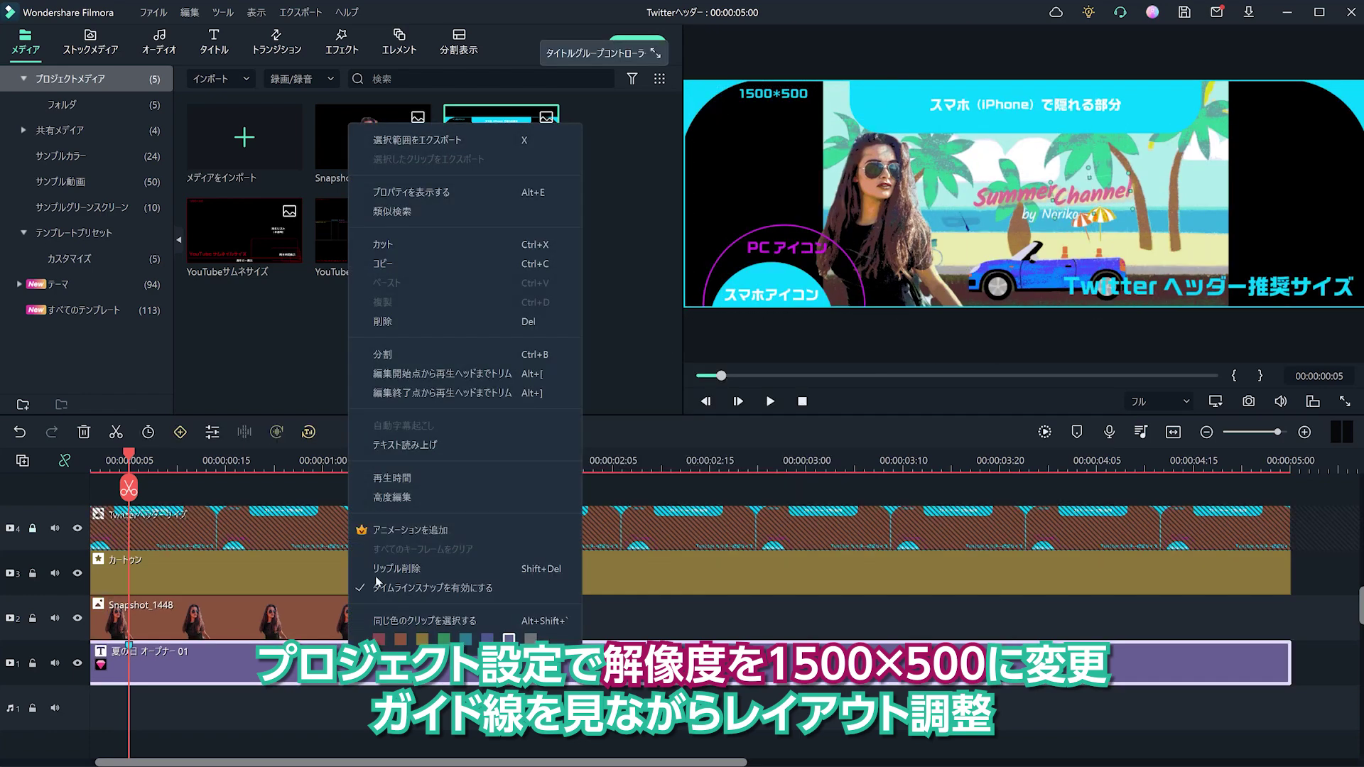
left_click(569, 533)
left_click_drag(822, 311, 691, 314)
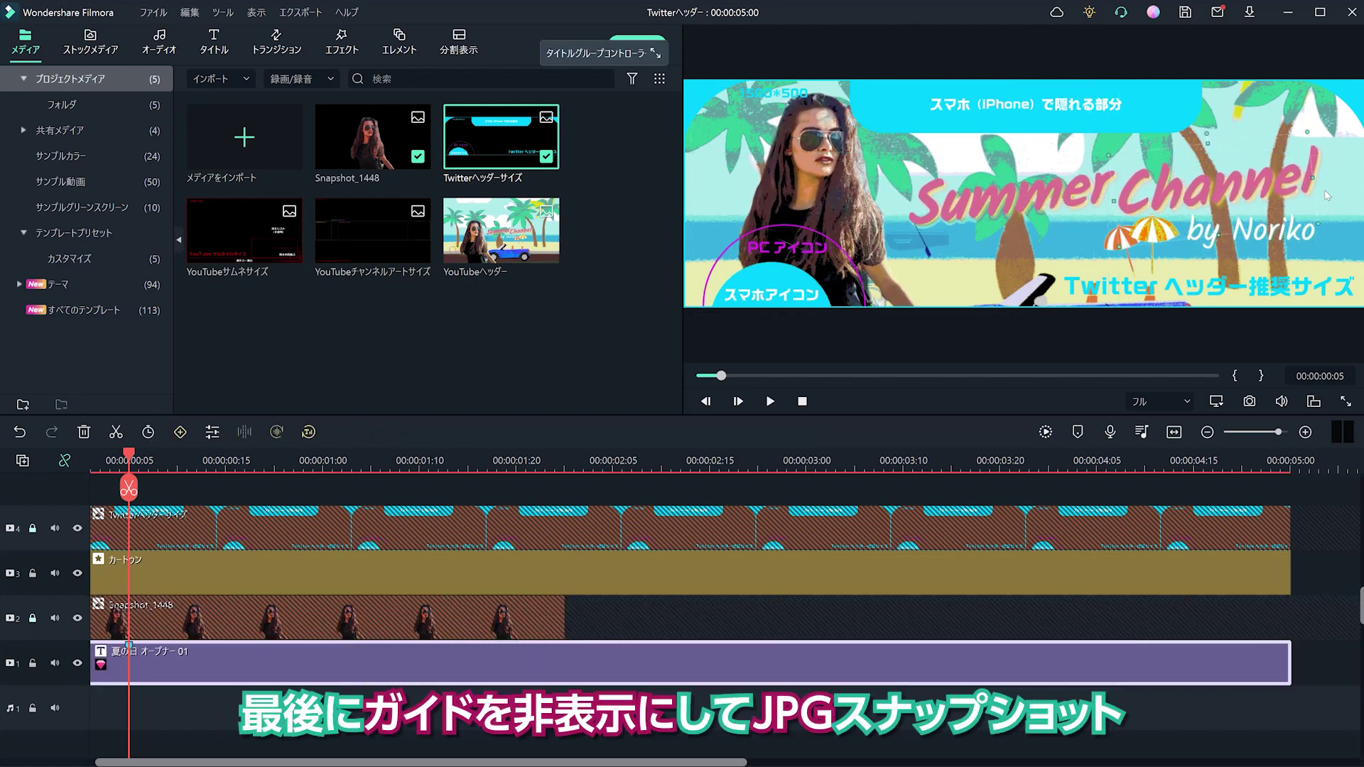
Hide the Twitter header guide track and take a JPG snapshot of the header design.
left_click(78, 528)
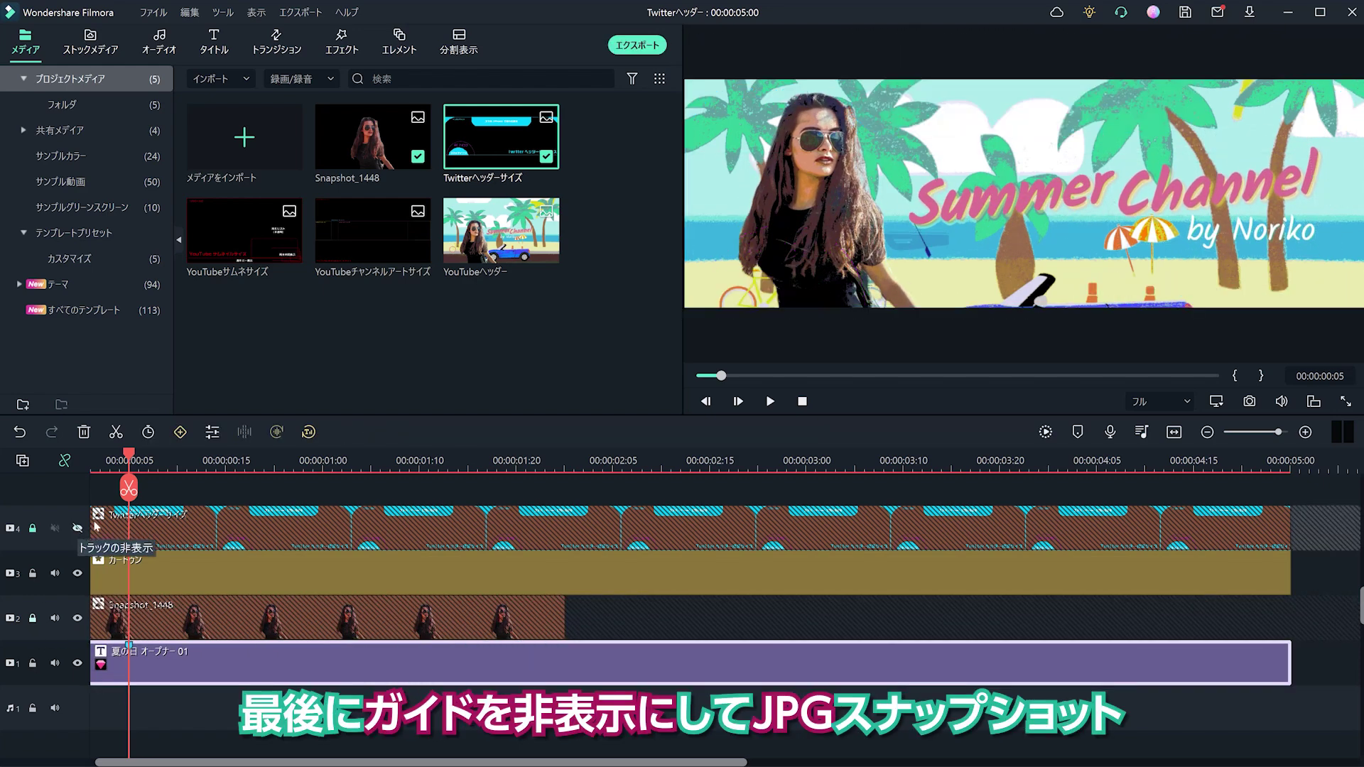
left_click(1249, 402)
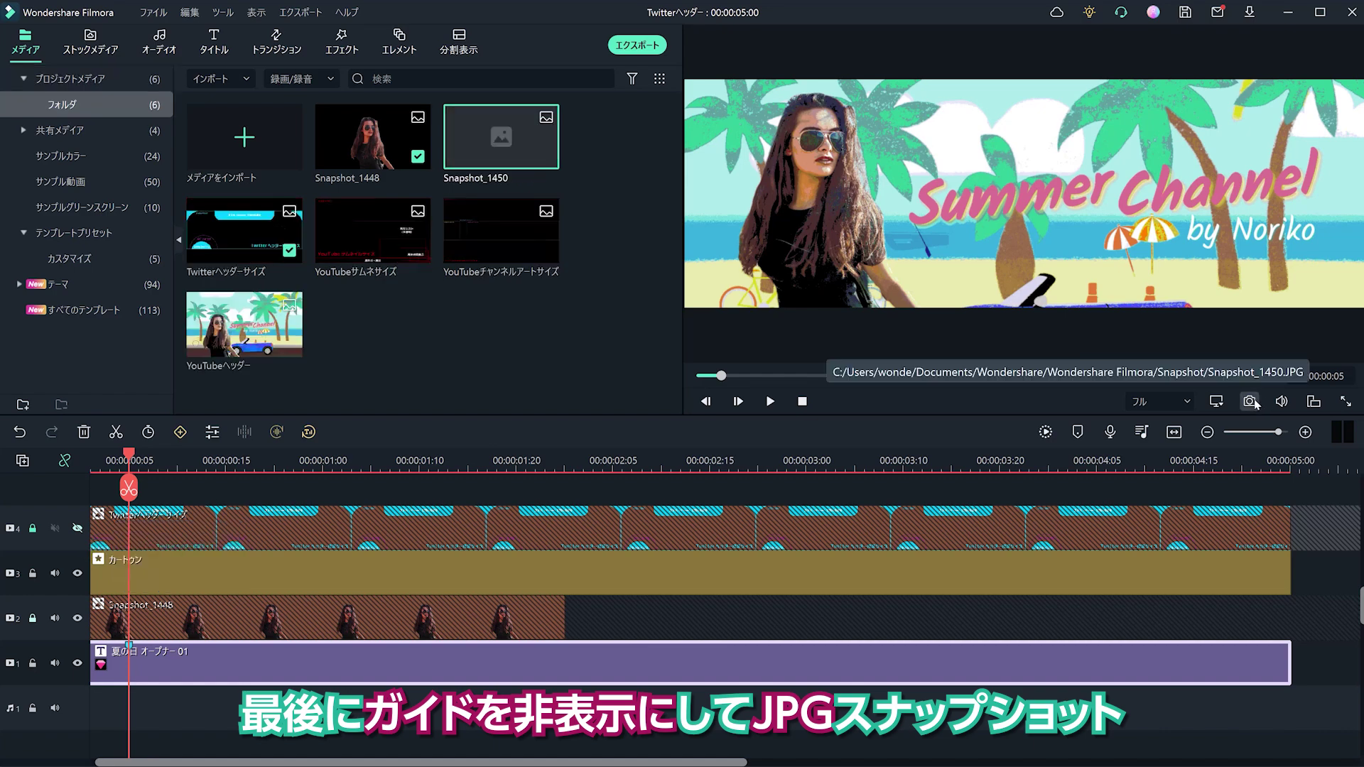